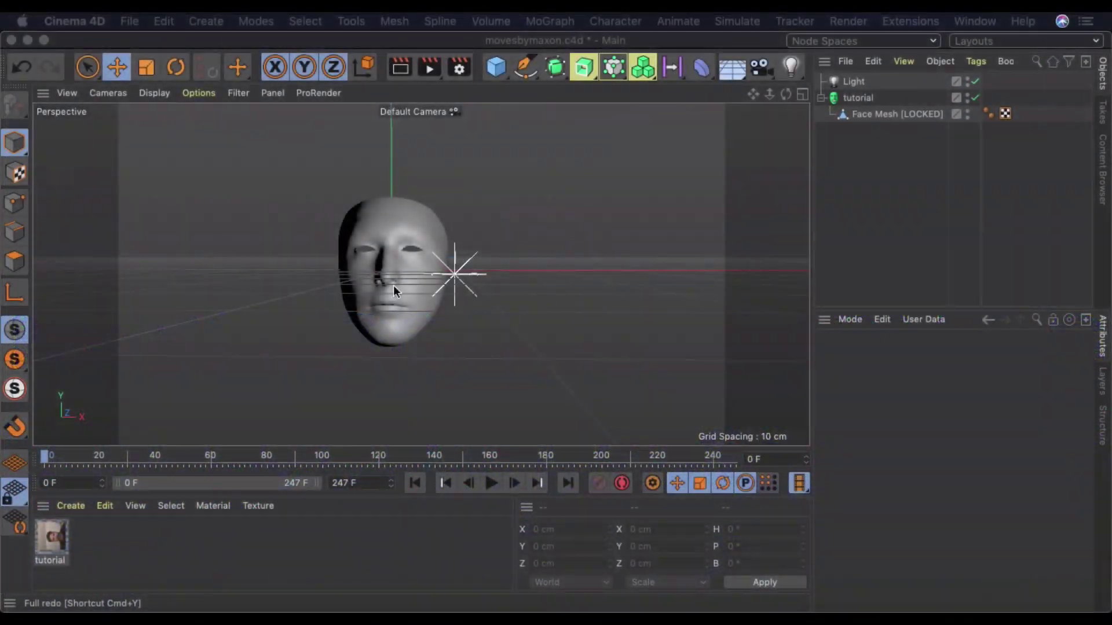
Review the recorded face captures in the Moves by Maxon extension and close its window
click(393, 290)
click(394, 300)
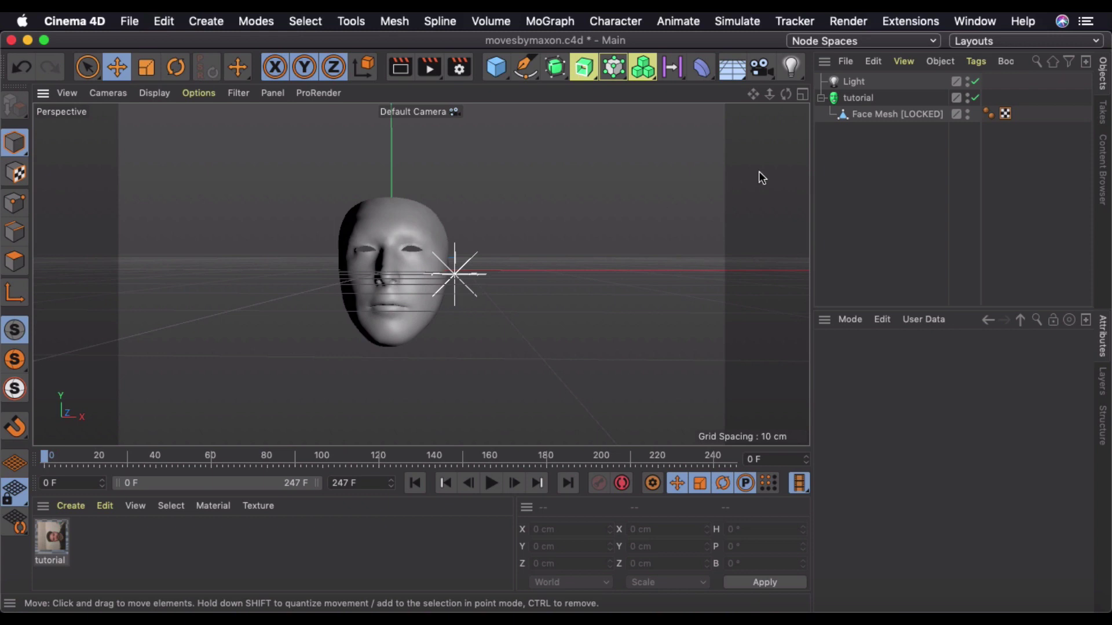
click(862, 96)
click(909, 22)
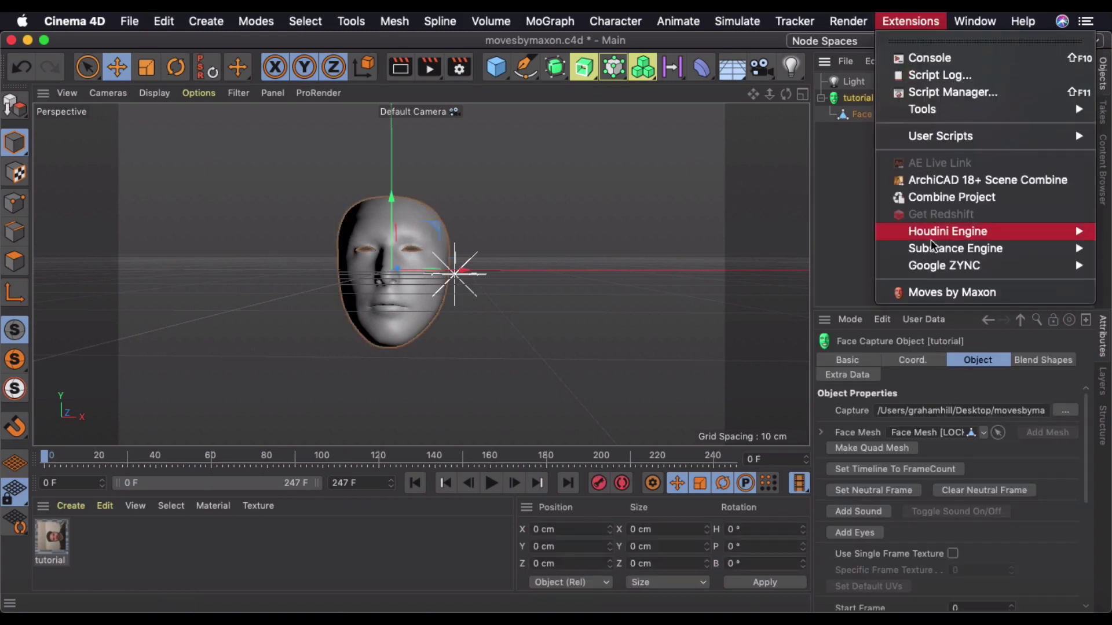
click(935, 290)
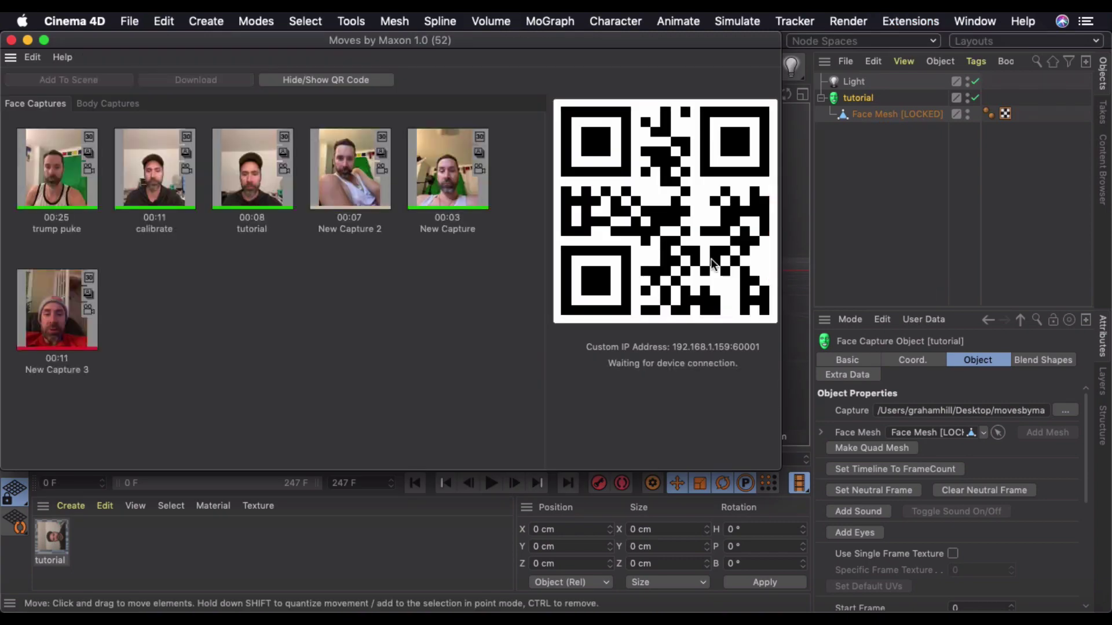
click(11, 39)
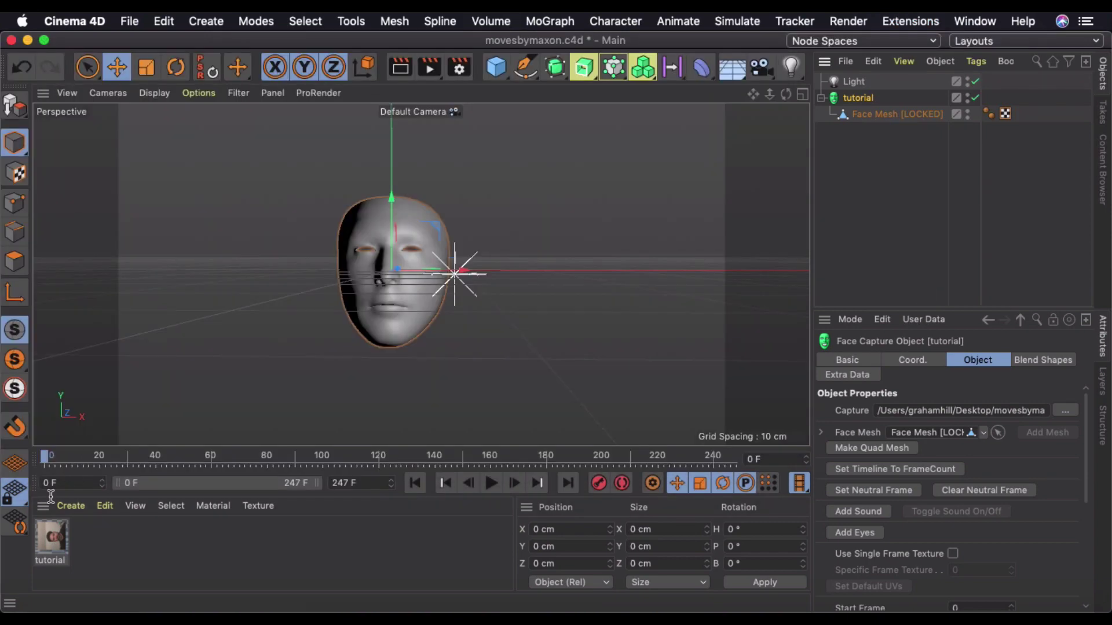
Apply the tutorial material to the tutorial face capture object to preview its texture, and delete the material tag
drag(856, 95, 858, 97)
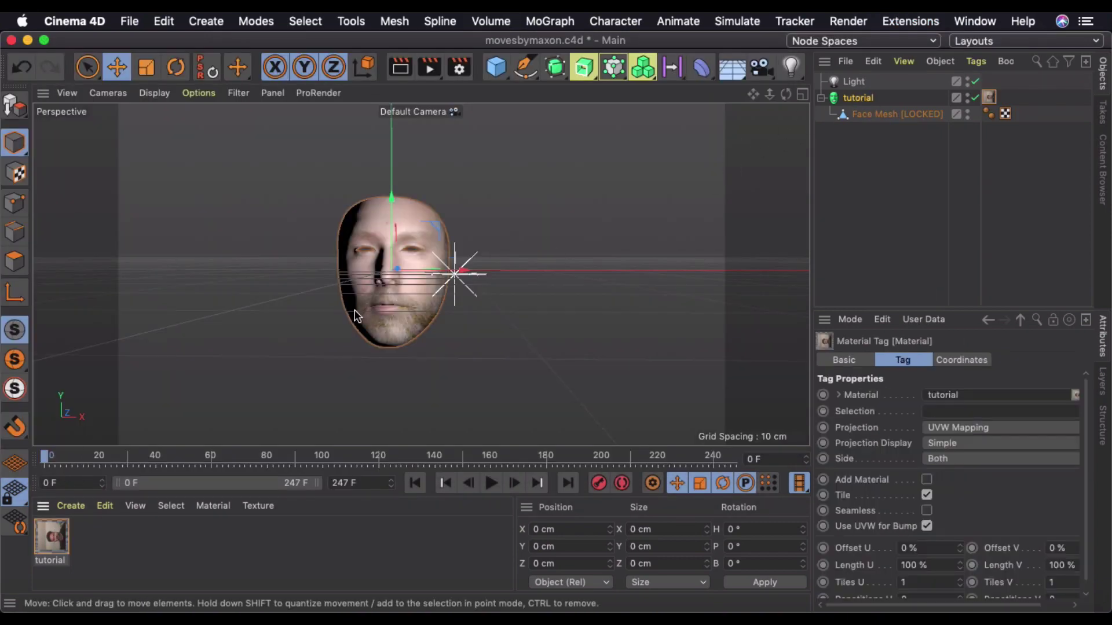
alt+drag(364, 279, 426, 231)
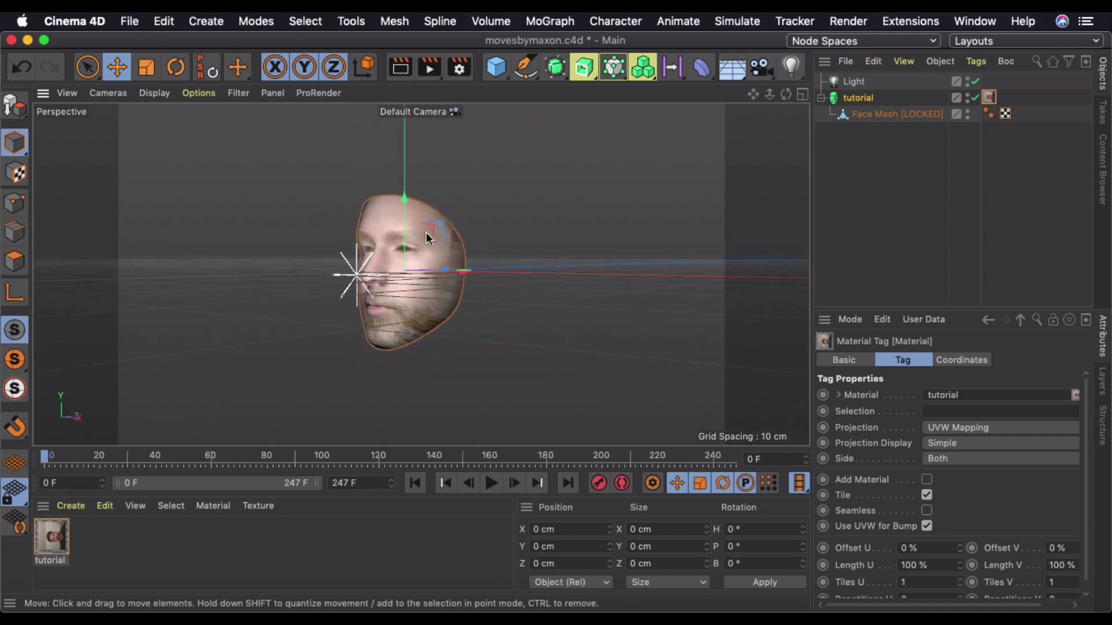
key(Delete)
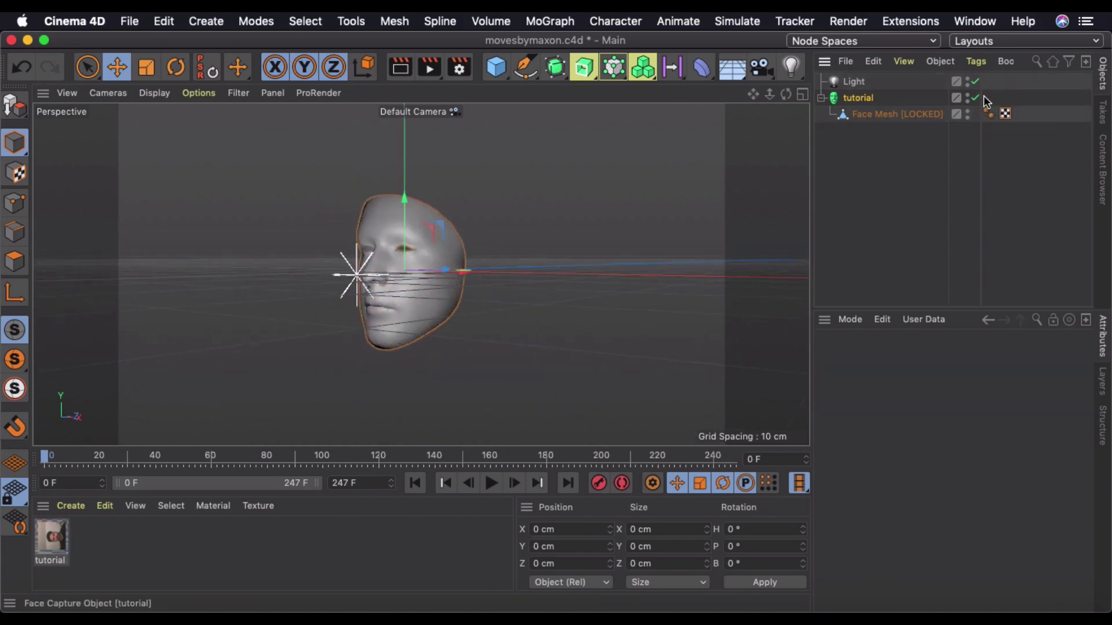
Play the captured face animation from a close frontal view, and return to the first frame
alt+drag(575, 223, 342, 279)
alt+right_drag(342, 275, 401, 273)
alt+drag(402, 274, 525, 275)
alt+right_drag(555, 276, 600, 277)
alt+middle_drag(560, 278, 389, 260)
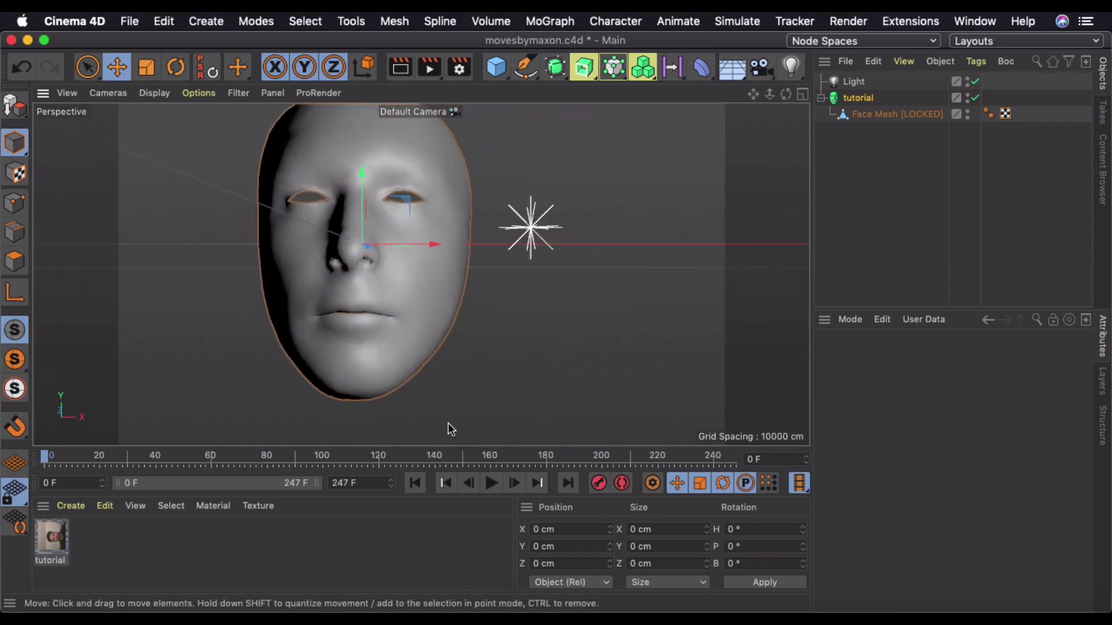
click(492, 484)
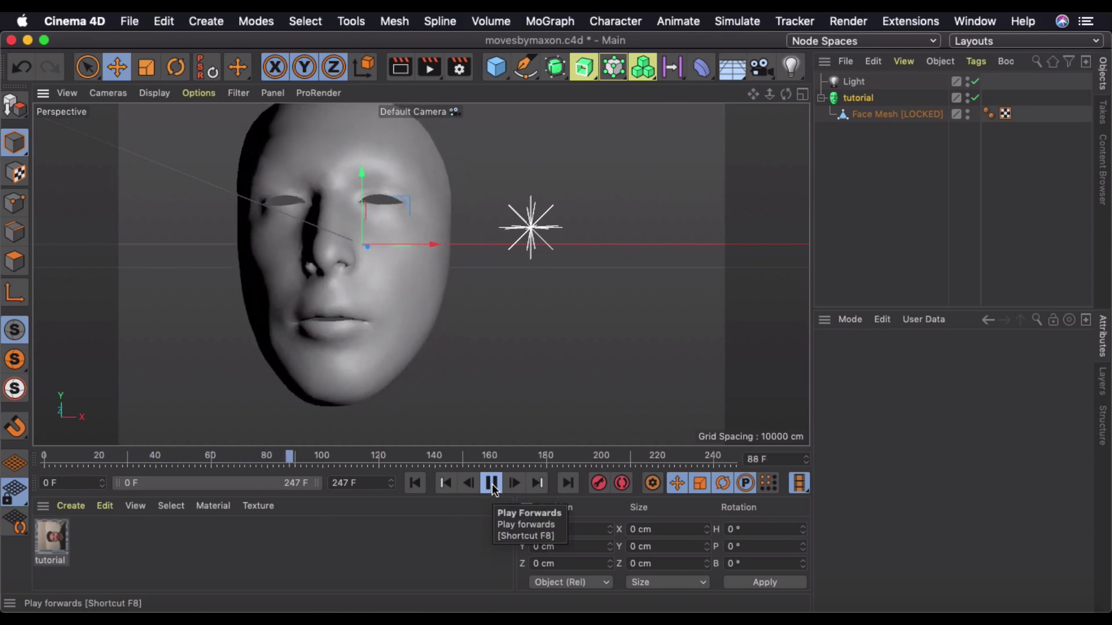
click(492, 485)
click(422, 485)
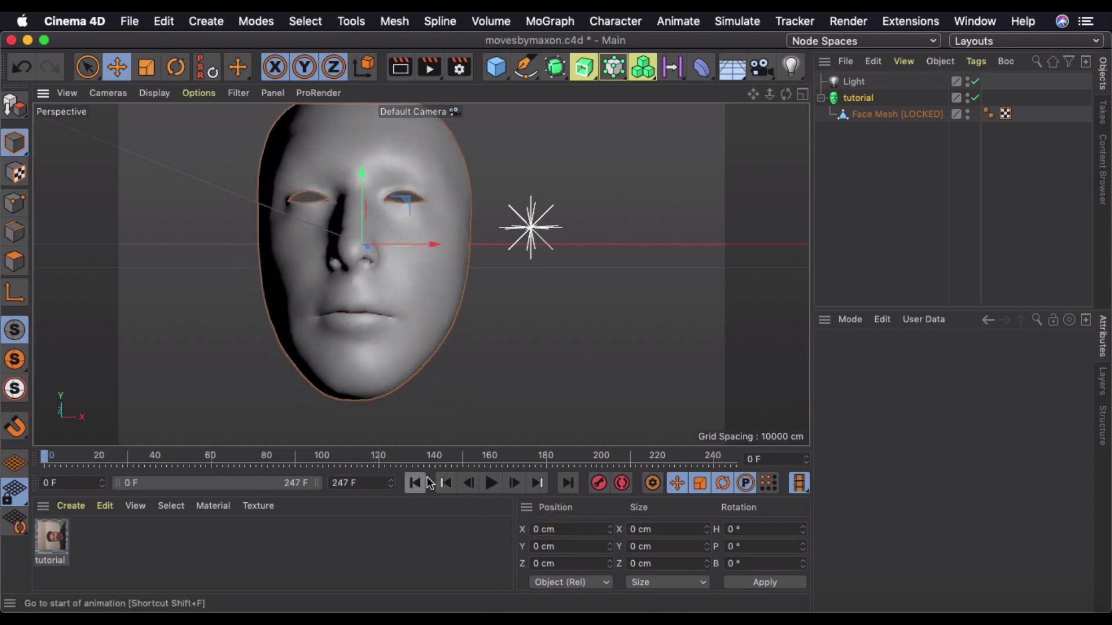
Examine how the tutorial object's blend shape values change up to frame 135, and return to the start
click(859, 98)
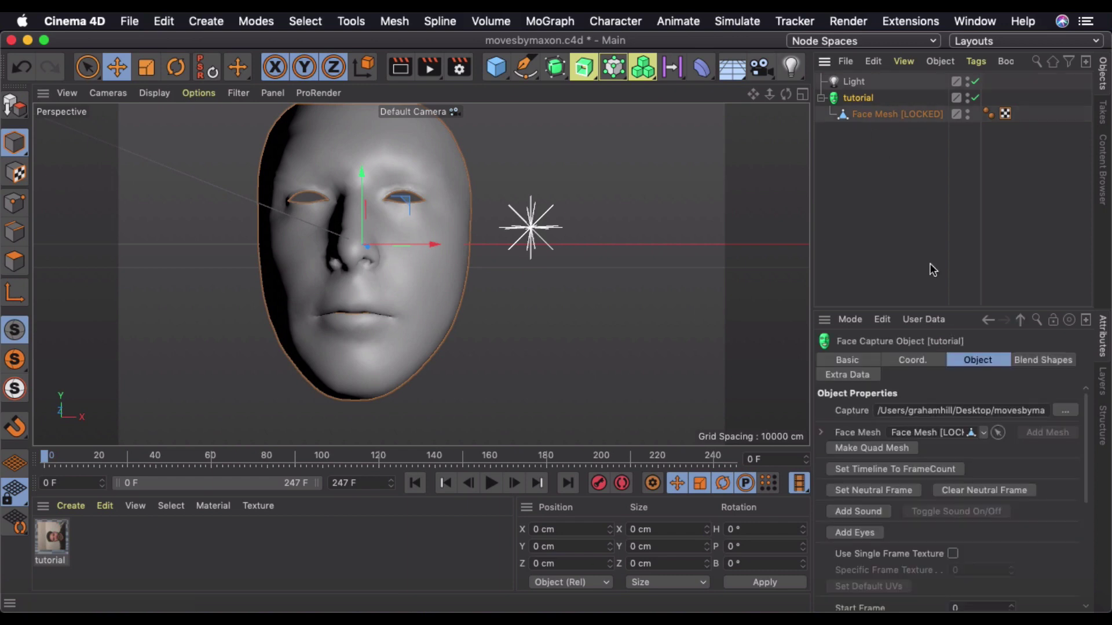
click(1040, 361)
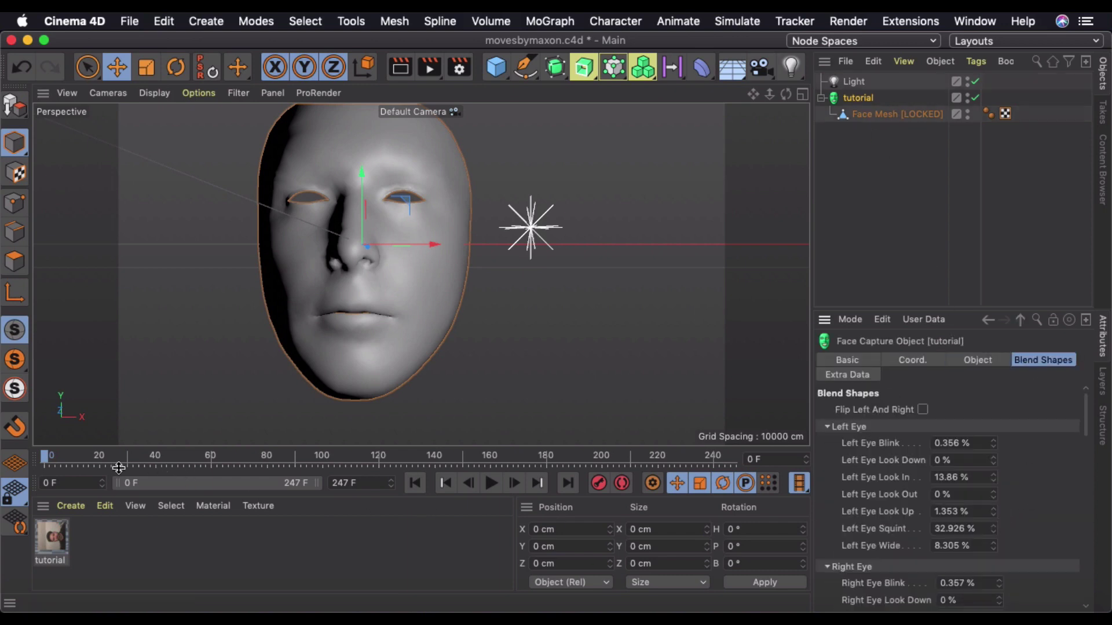
drag(52, 461, 420, 459)
scroll(1045, 481, down, 5)
scroll(1045, 485, down, 10)
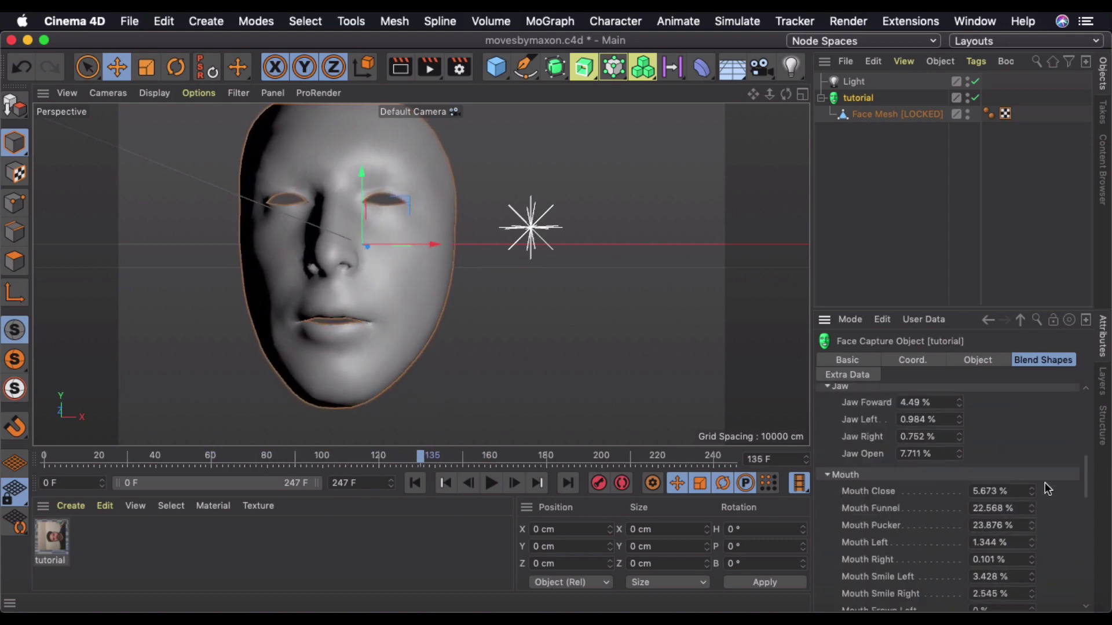
scroll(1046, 488, up, 6)
scroll(1045, 485, up, 5)
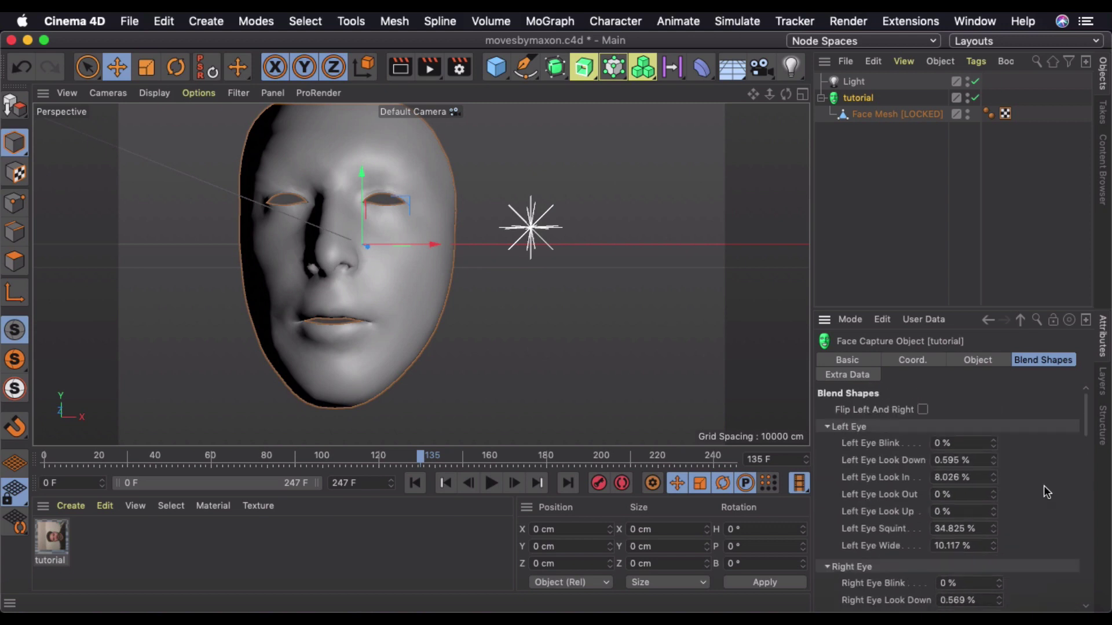
click(415, 483)
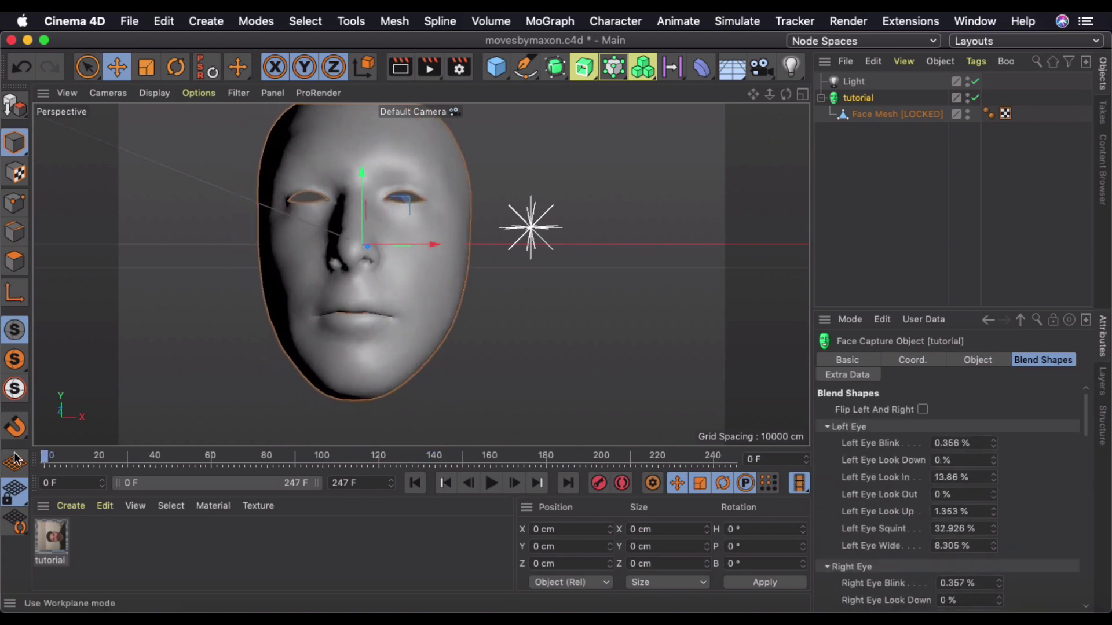
Create a pose morph mesh from the tutorial face capture object
click(881, 114)
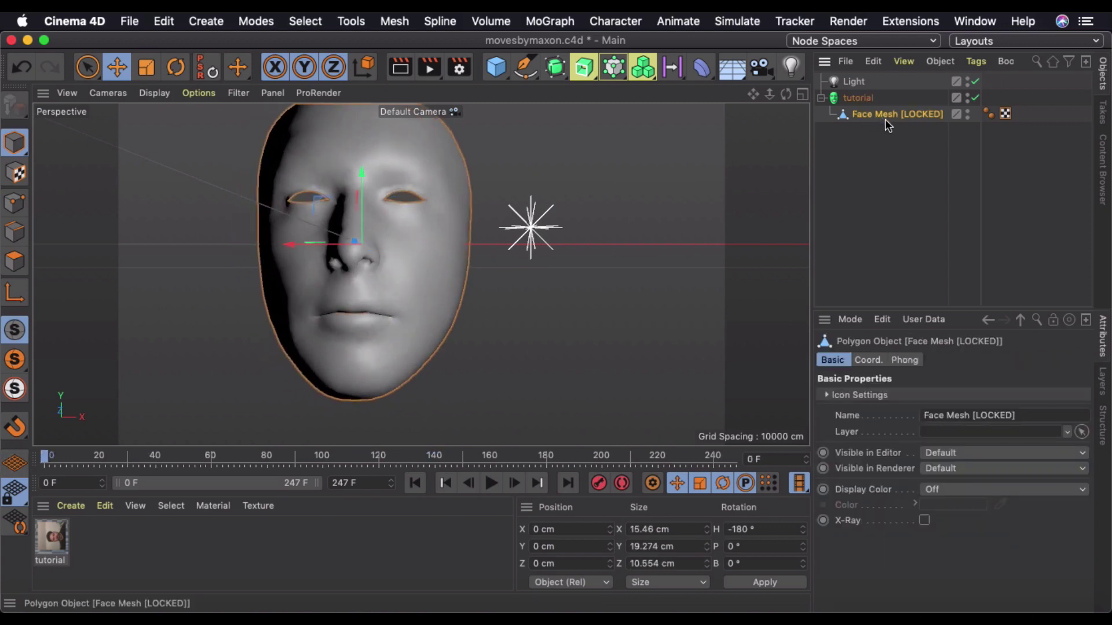
click(869, 101)
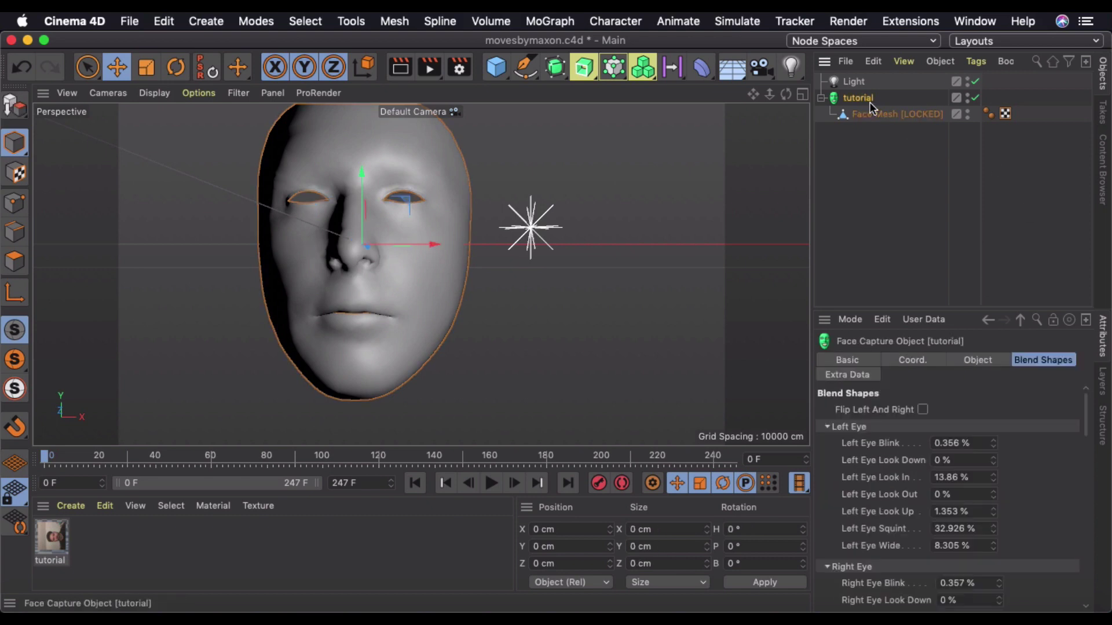
click(977, 361)
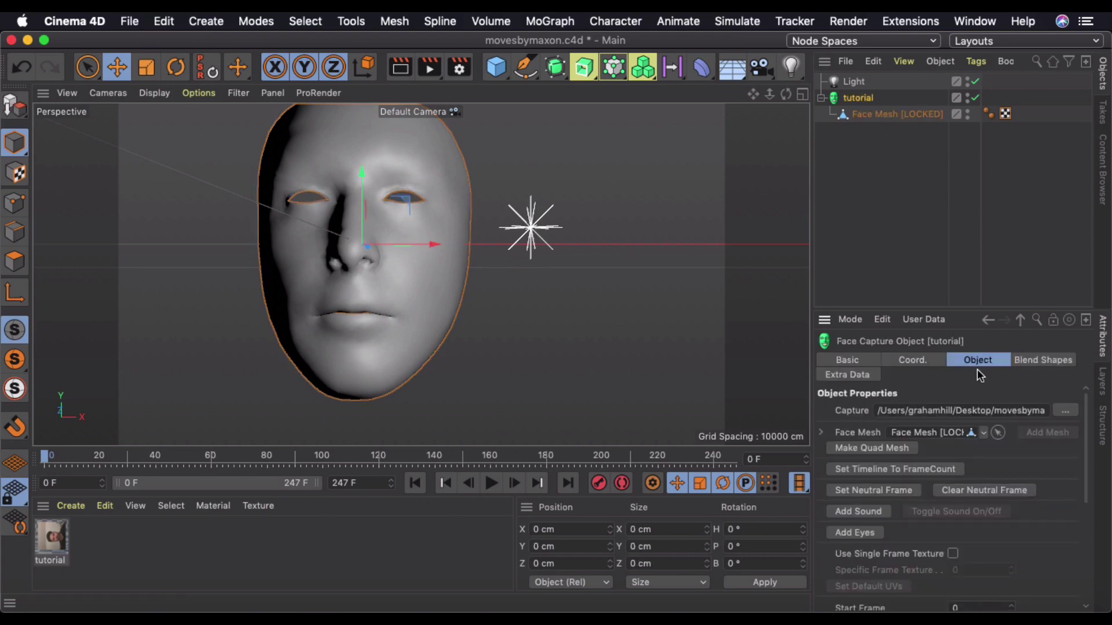
scroll(1061, 490, down, 5)
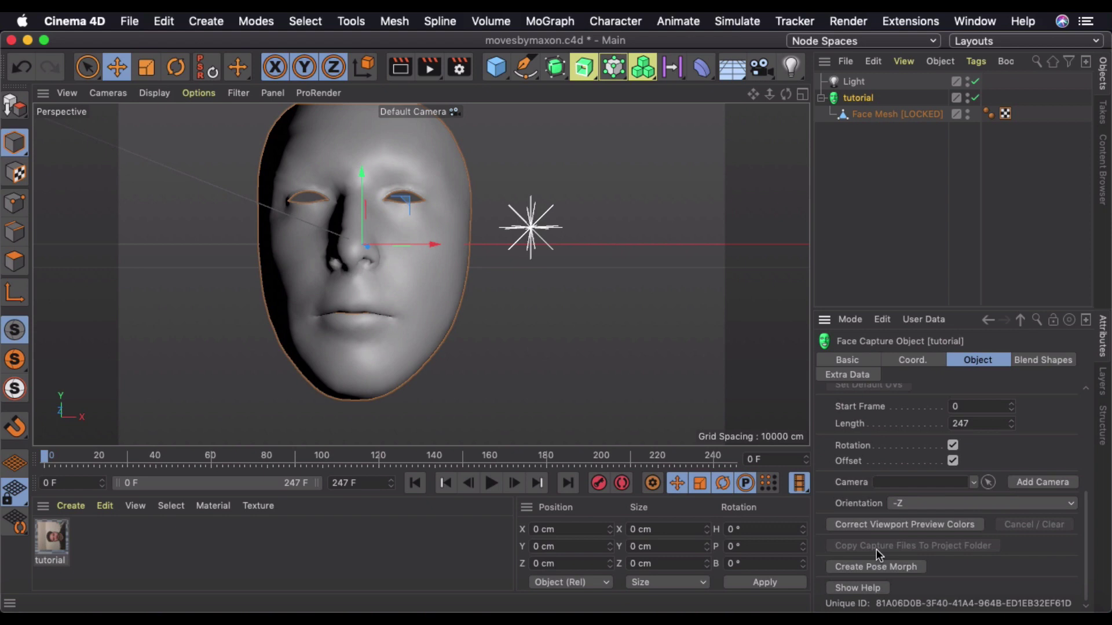
click(869, 568)
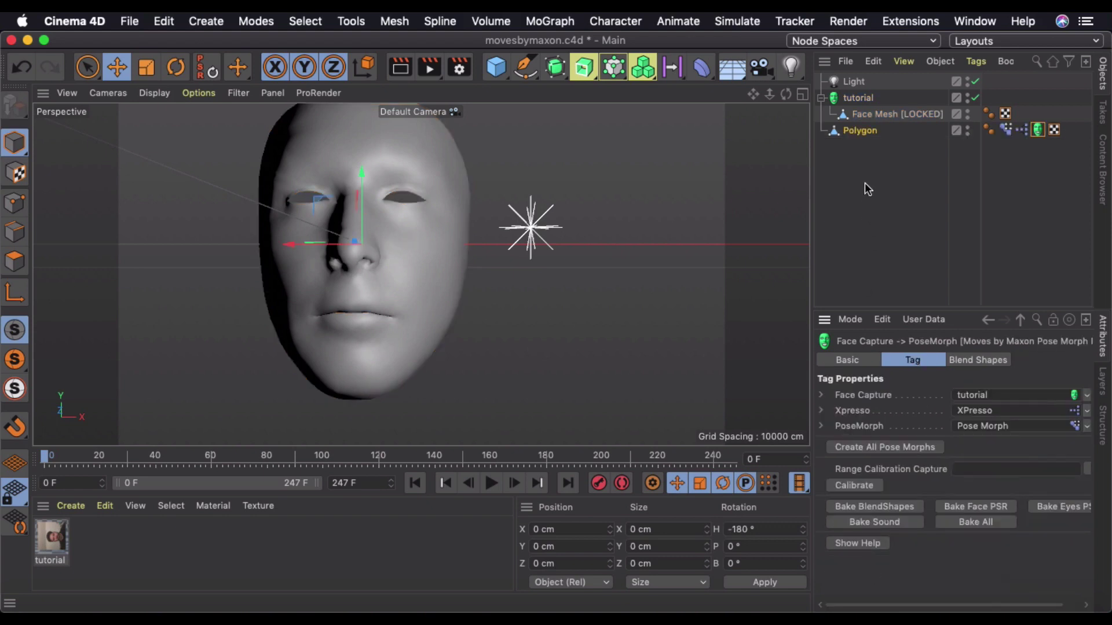
Move the new Polygon face along X to about 16 cm, beside the original face
click(854, 131)
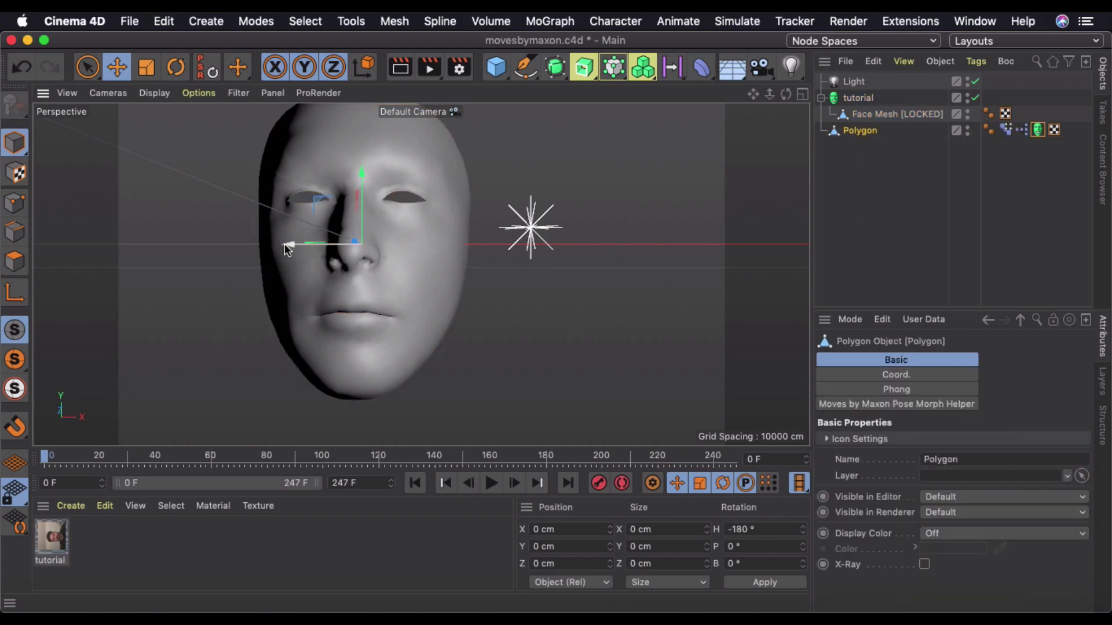
drag(284, 245, 512, 262)
scroll(496, 307, down, 3)
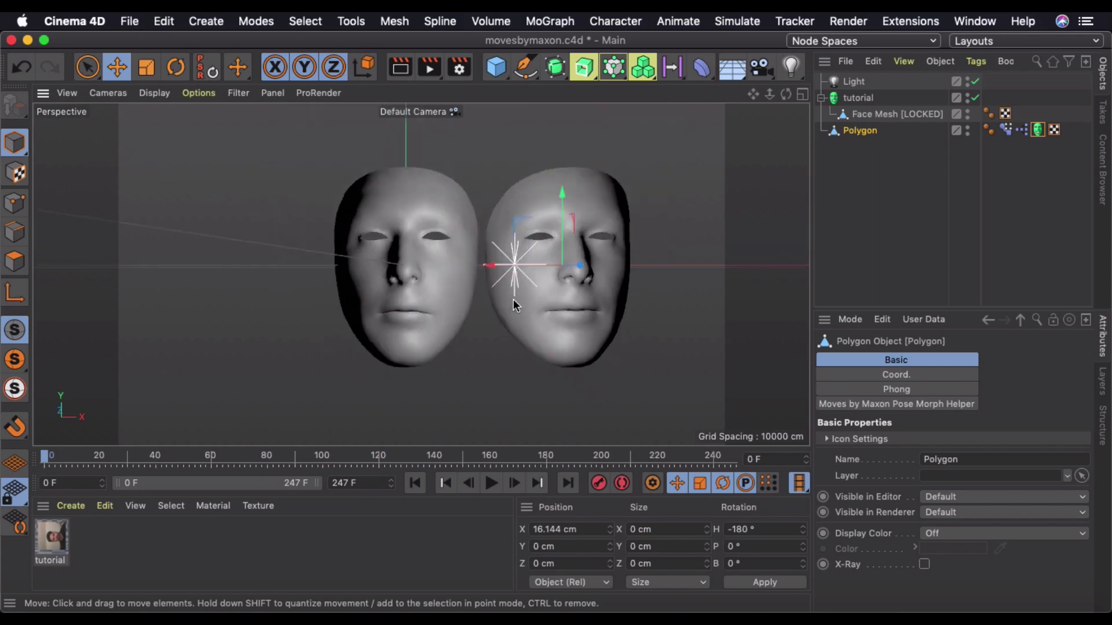
alt+middle_drag(501, 315, 359, 301)
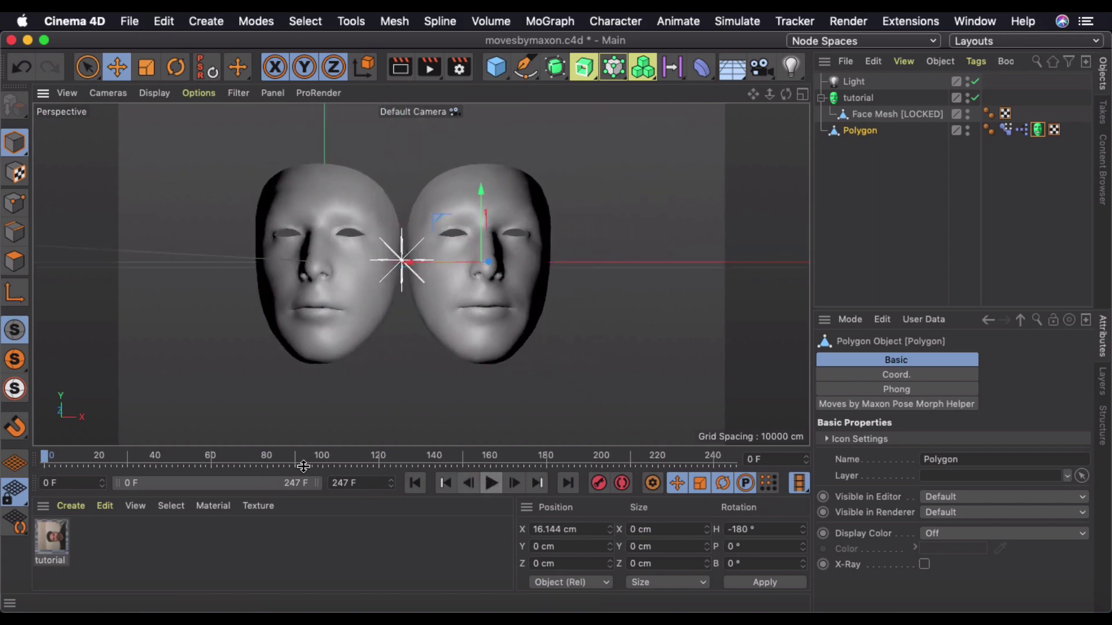
Inspect the Polygon face's Pose Morph Helper tag, and scrub the timeline to compare both faces' motion
click(1003, 129)
click(1034, 131)
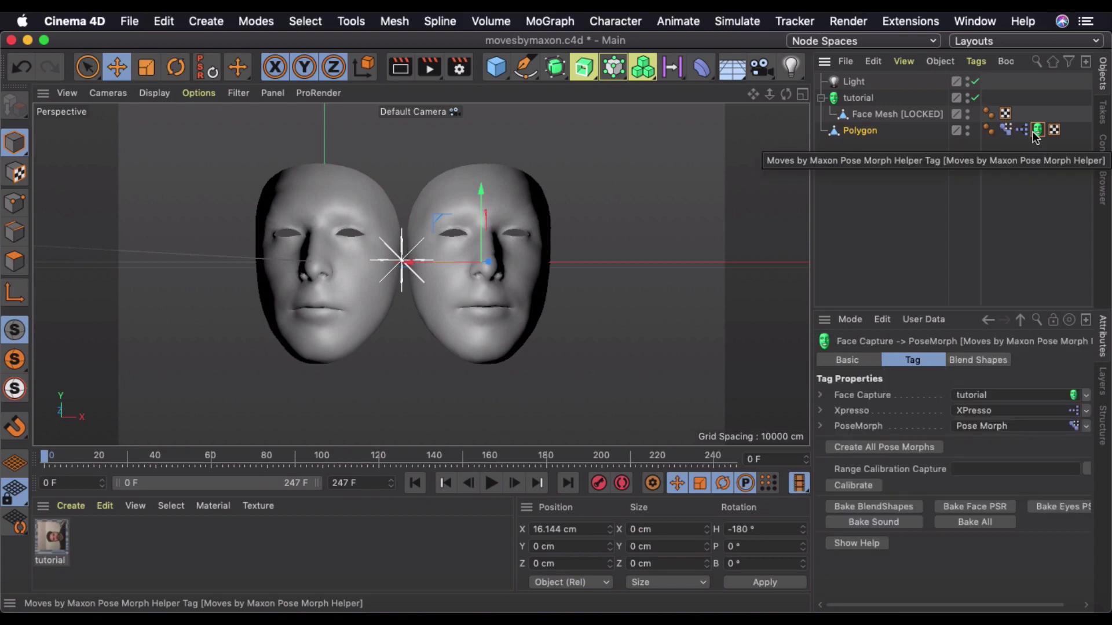
click(51, 459)
drag(61, 461, 404, 457)
drag(291, 437, 14, 429)
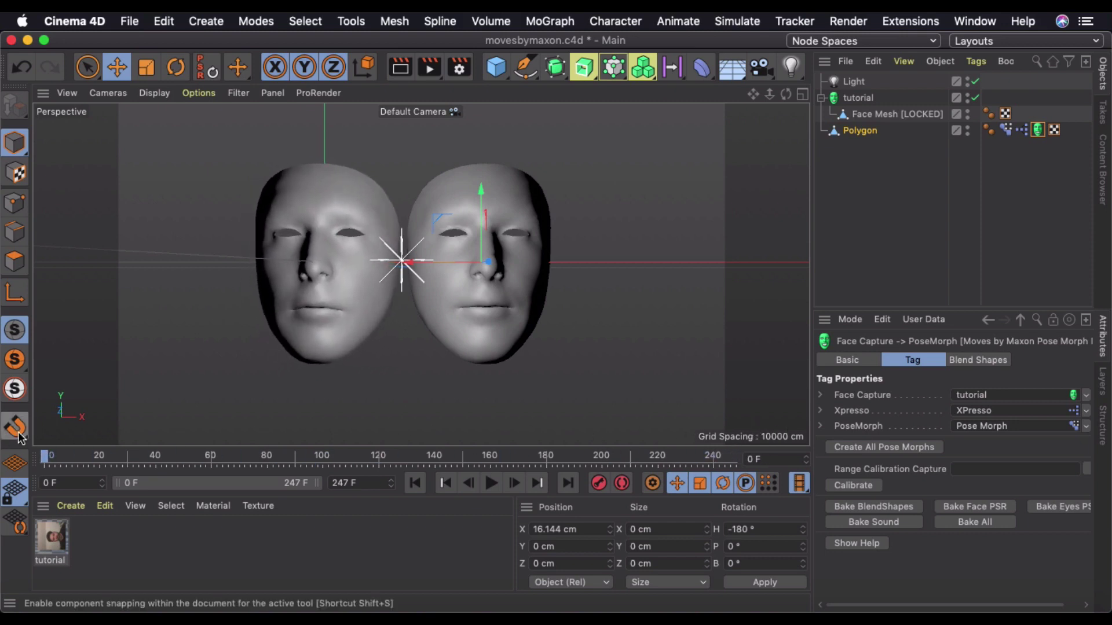
Examine the tutorial capture's jaw and mouth blend shape values between frames 0 and 64, and return to frame 0
click(860, 130)
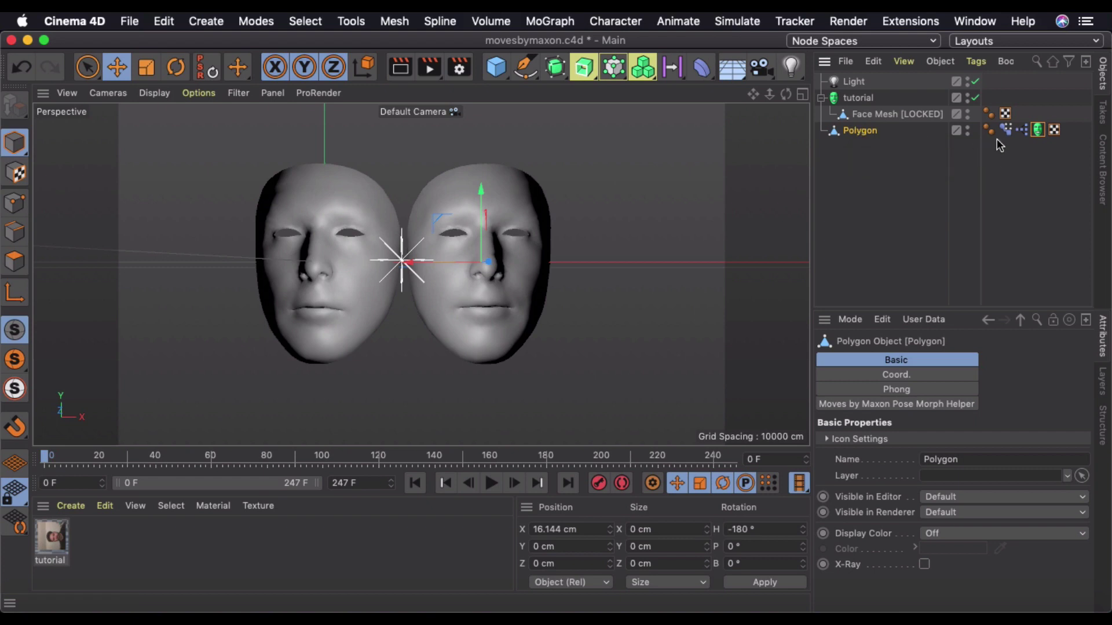
click(858, 98)
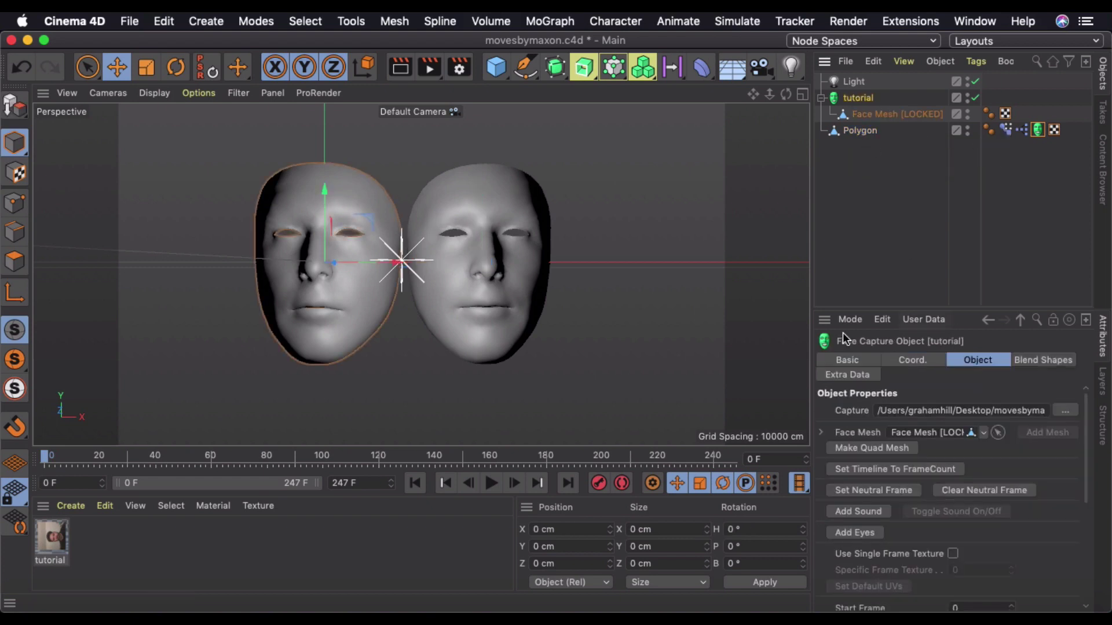
click(1035, 359)
drag(1085, 403, 1086, 457)
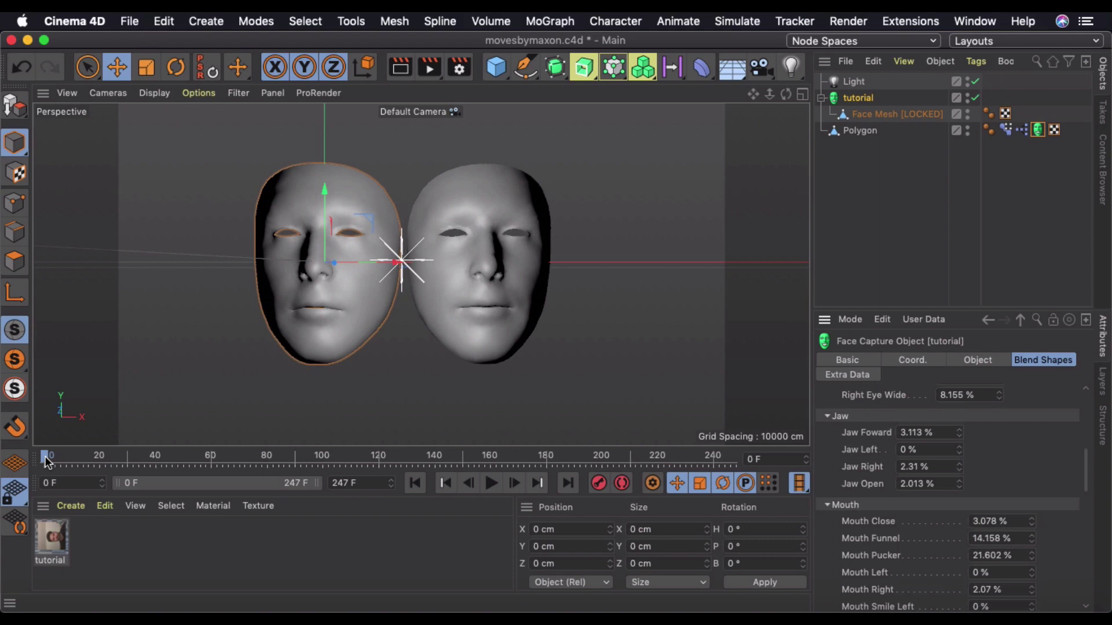
drag(46, 460, 222, 474)
scroll(1049, 498, down, 10)
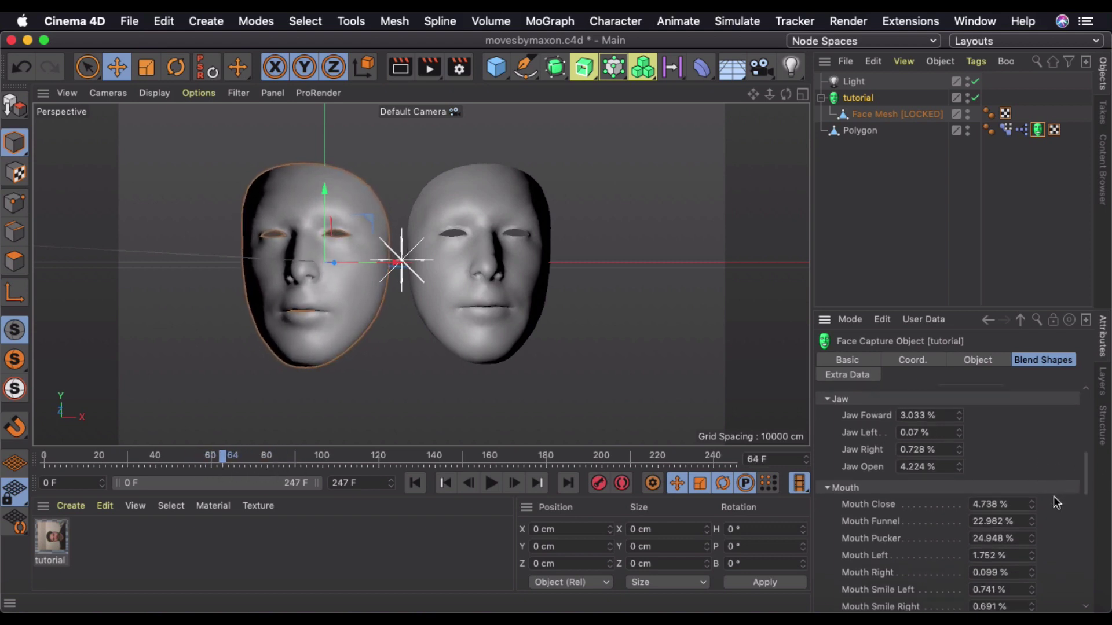
scroll(1054, 502, down, 5)
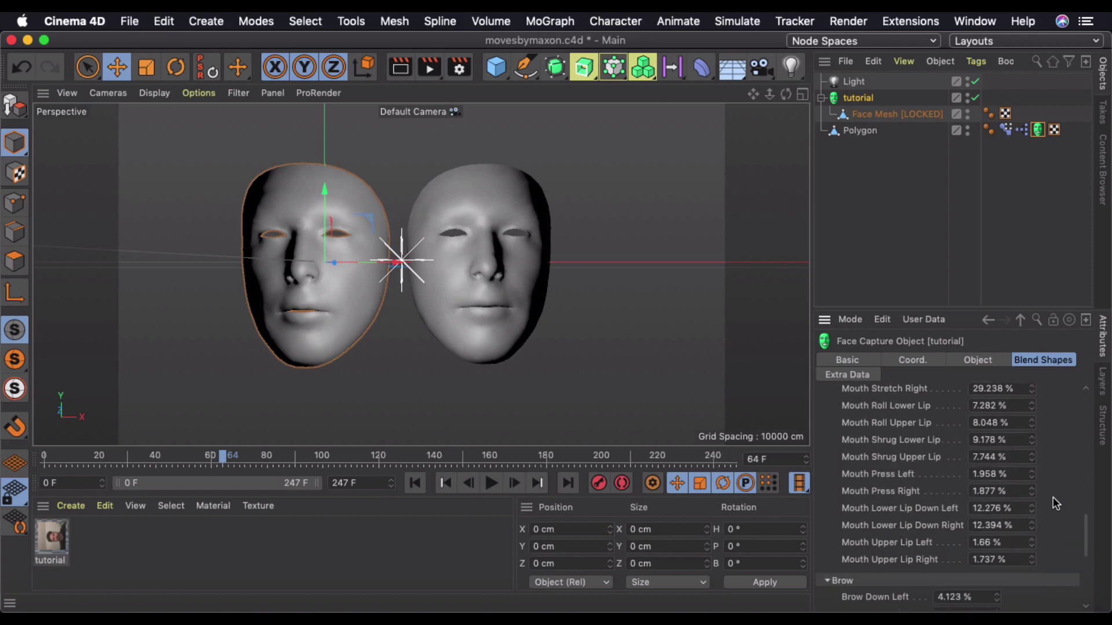
scroll(1054, 503, up, 10)
scroll(1051, 503, up, 2)
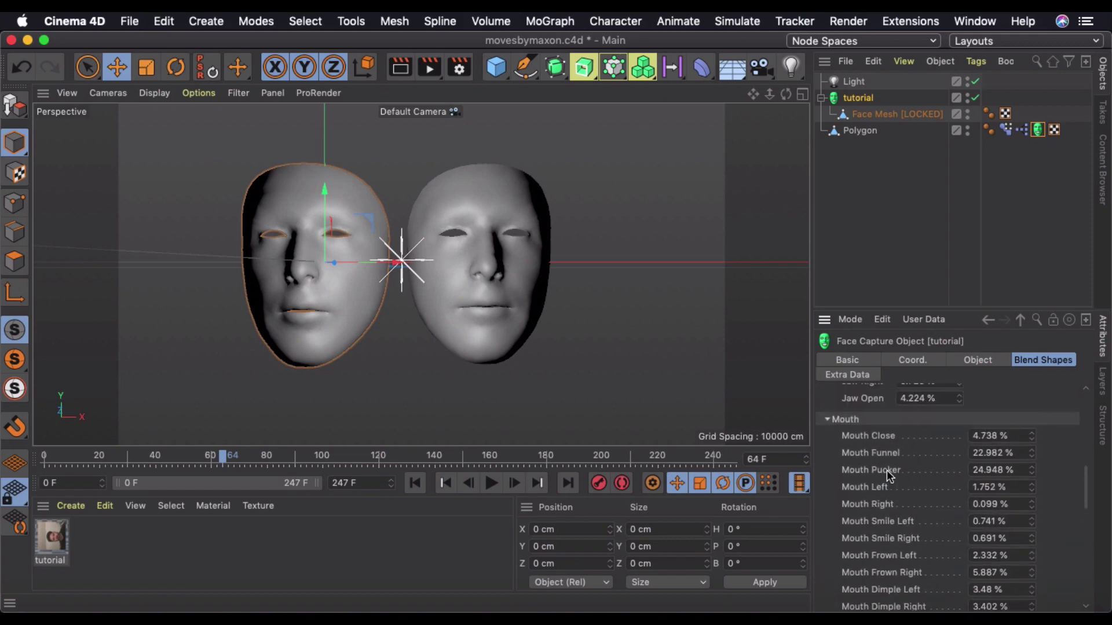
scroll(1045, 508, up, 1)
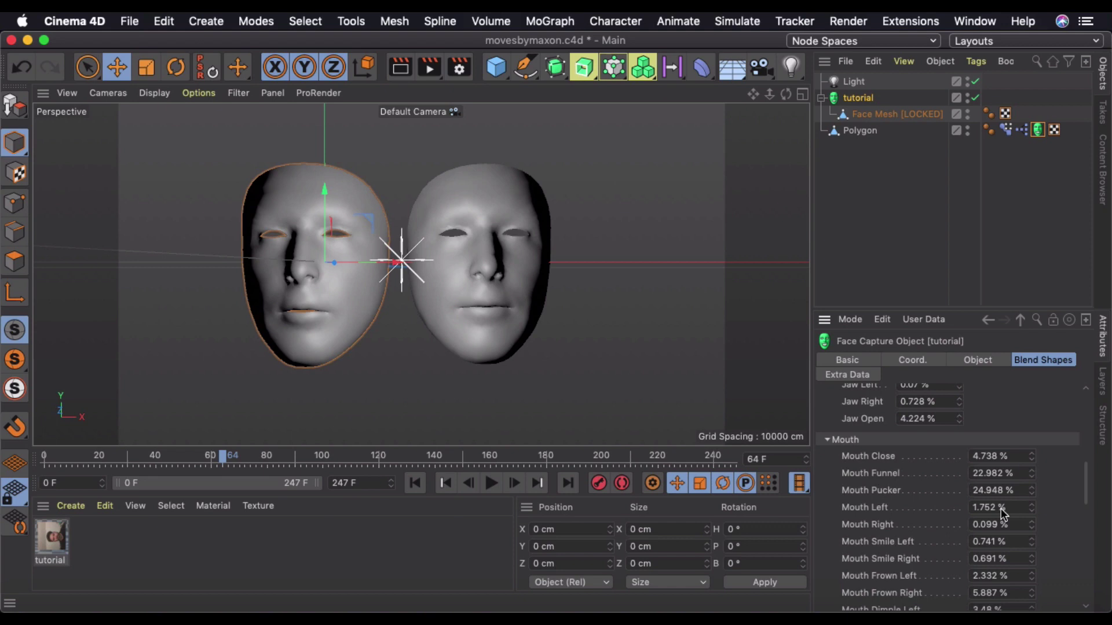
click(218, 459)
drag(218, 458, 31, 455)
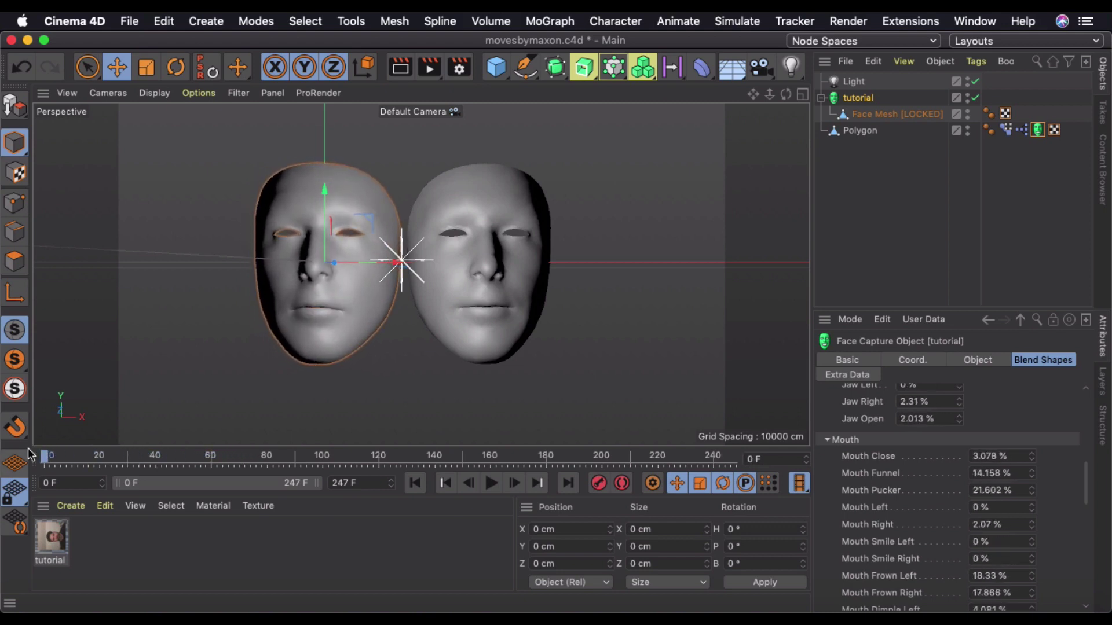
scroll(1059, 478, up, 2)
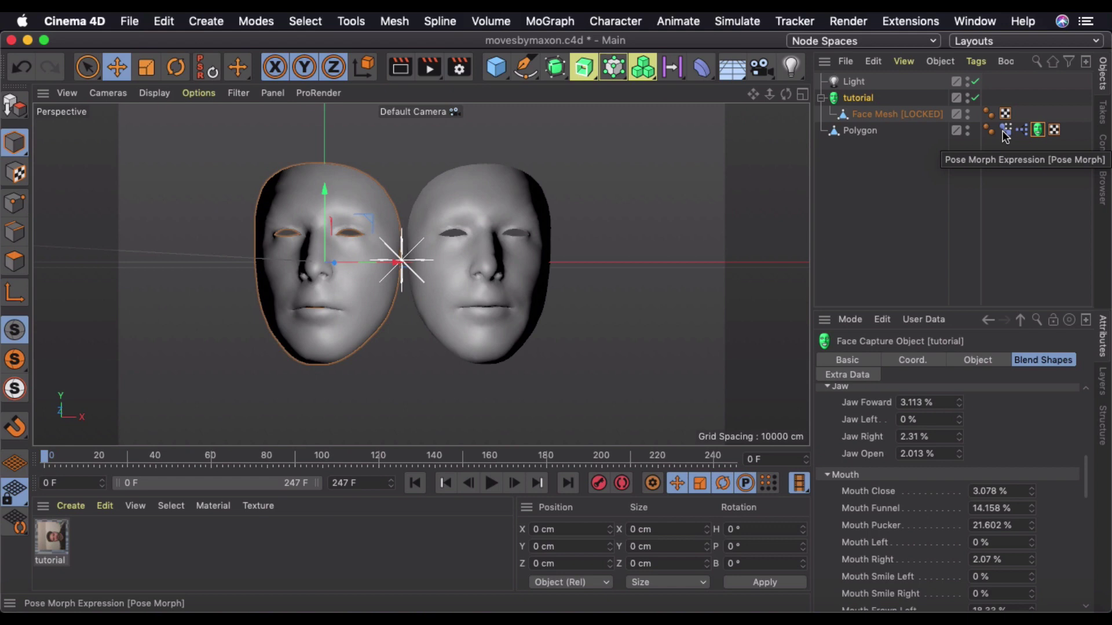
Select the Polygon mesh and inspect its Pose Morph tag and the Pose Morph Helper tag's properties
click(855, 132)
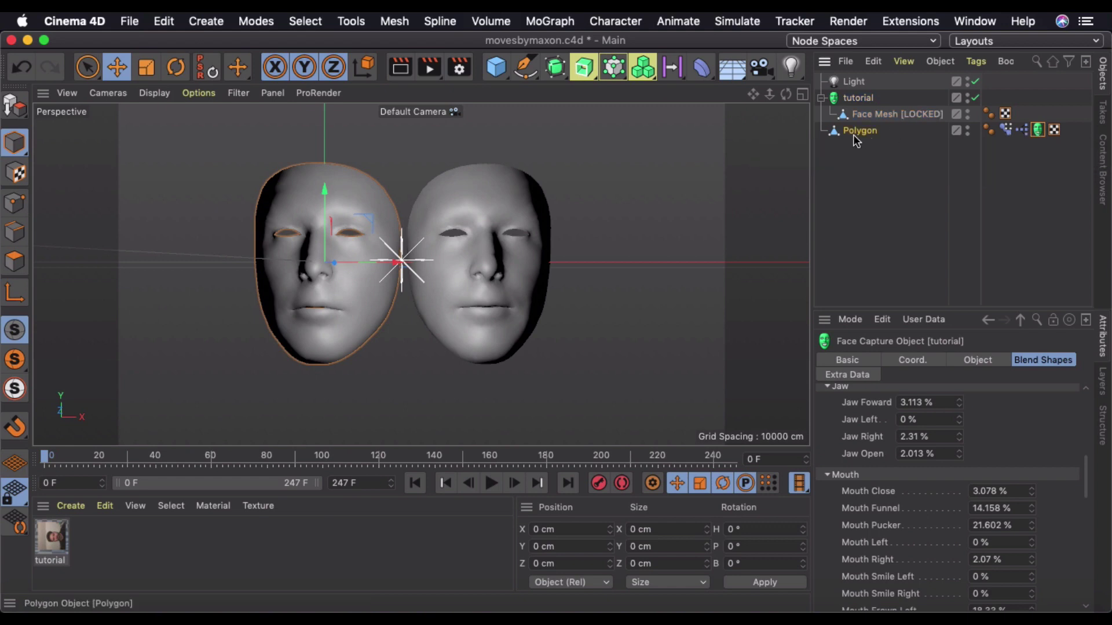
click(1038, 131)
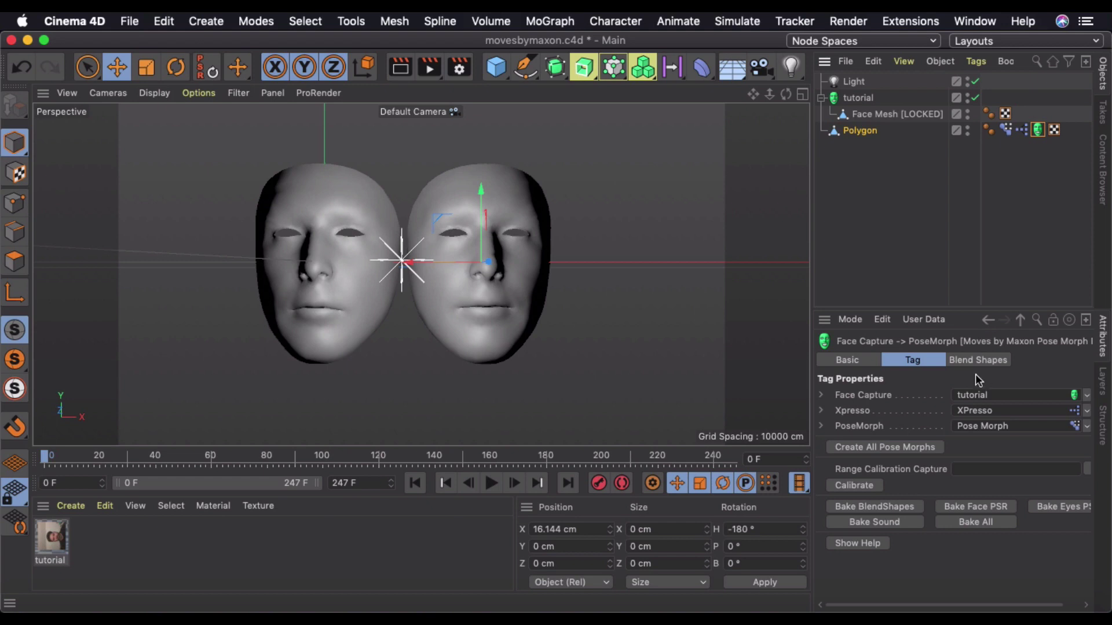
click(1006, 128)
click(1054, 130)
click(1005, 129)
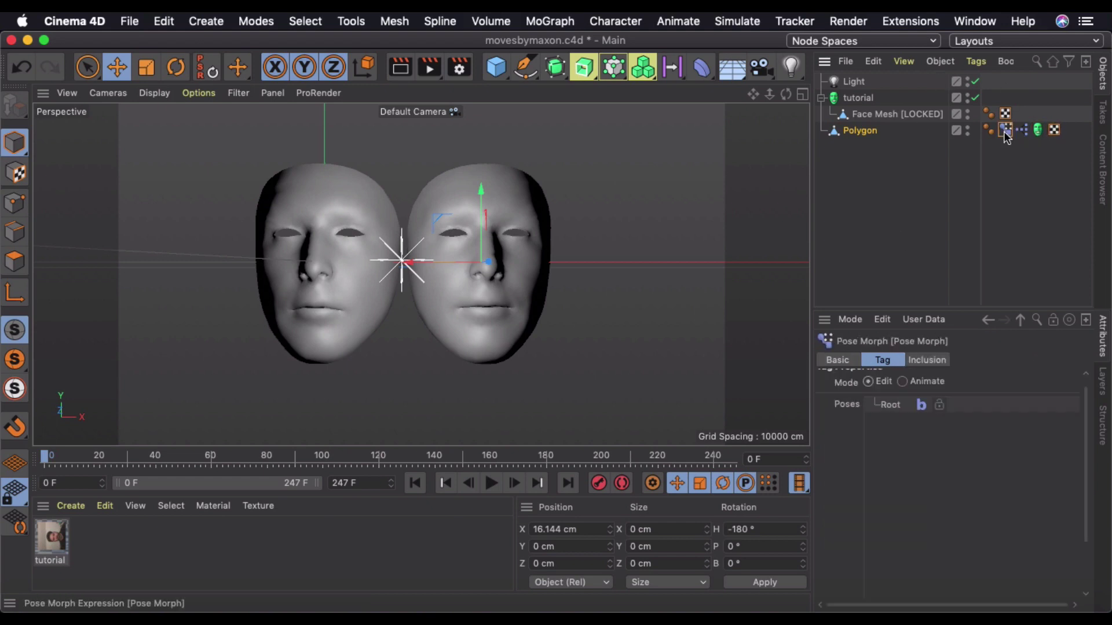
click(1037, 131)
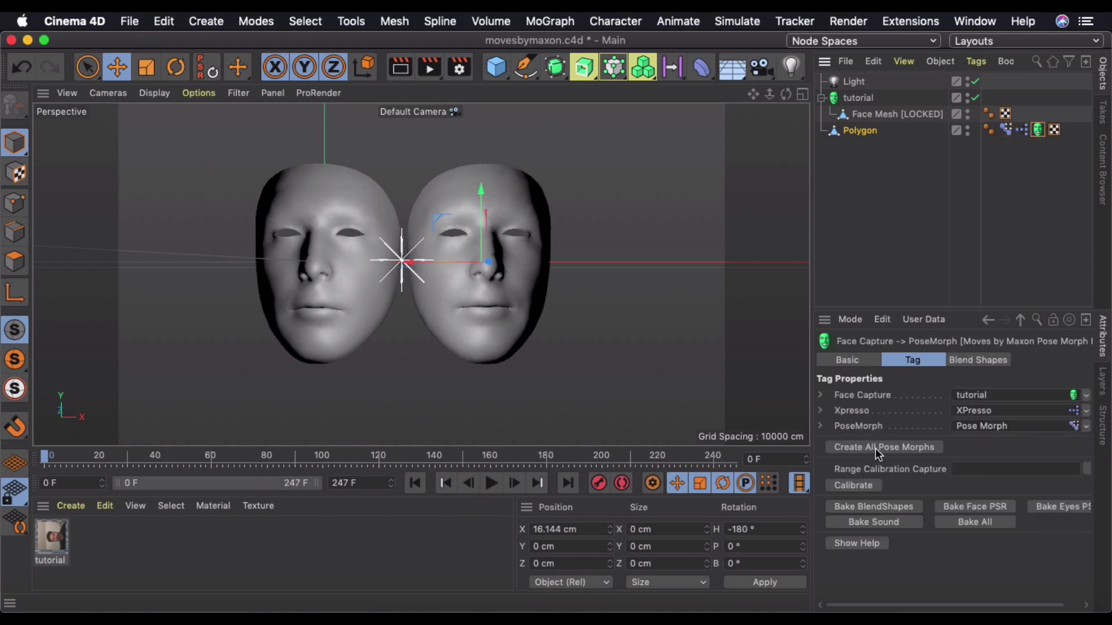
Create a Jaw Open pose morph from the helper tag's jaw blend shapes
click(966, 359)
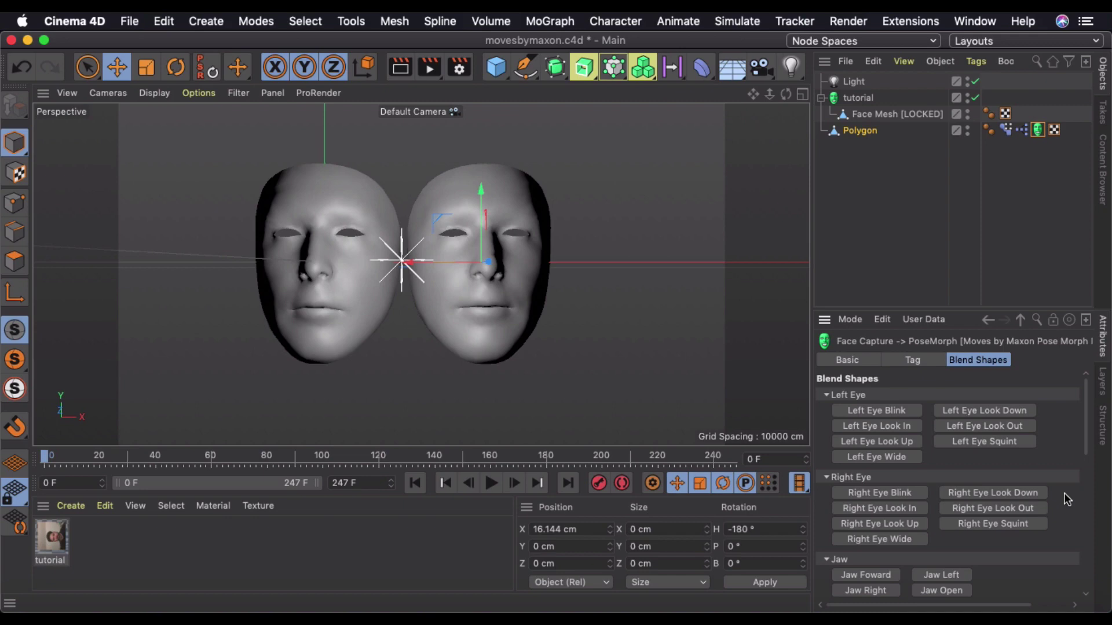
scroll(1064, 492, down, 5)
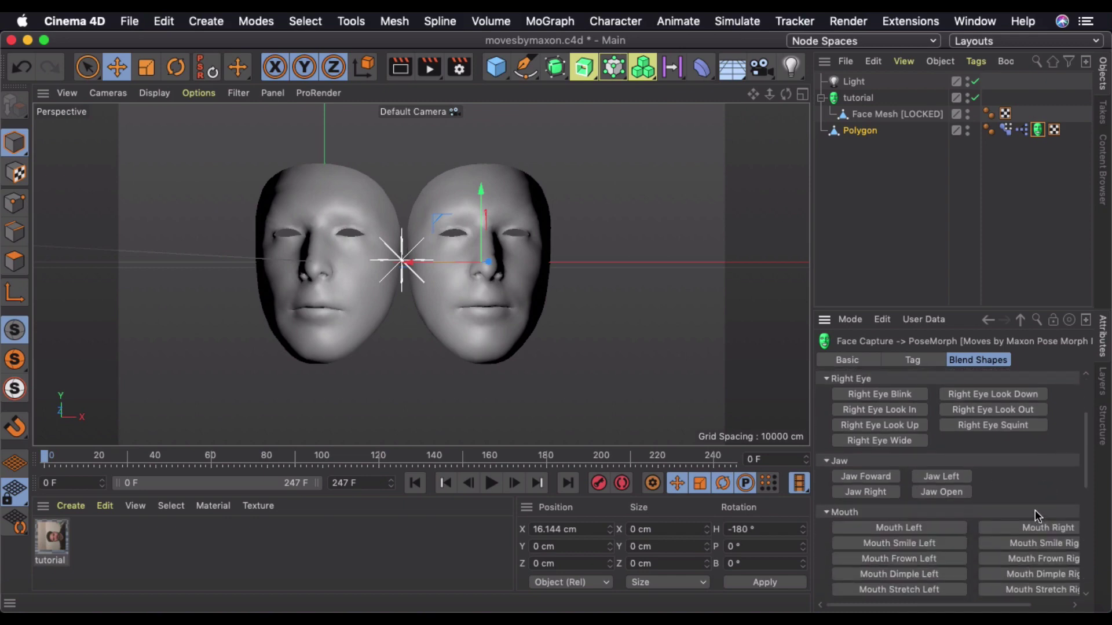
scroll(1035, 508, down, 1)
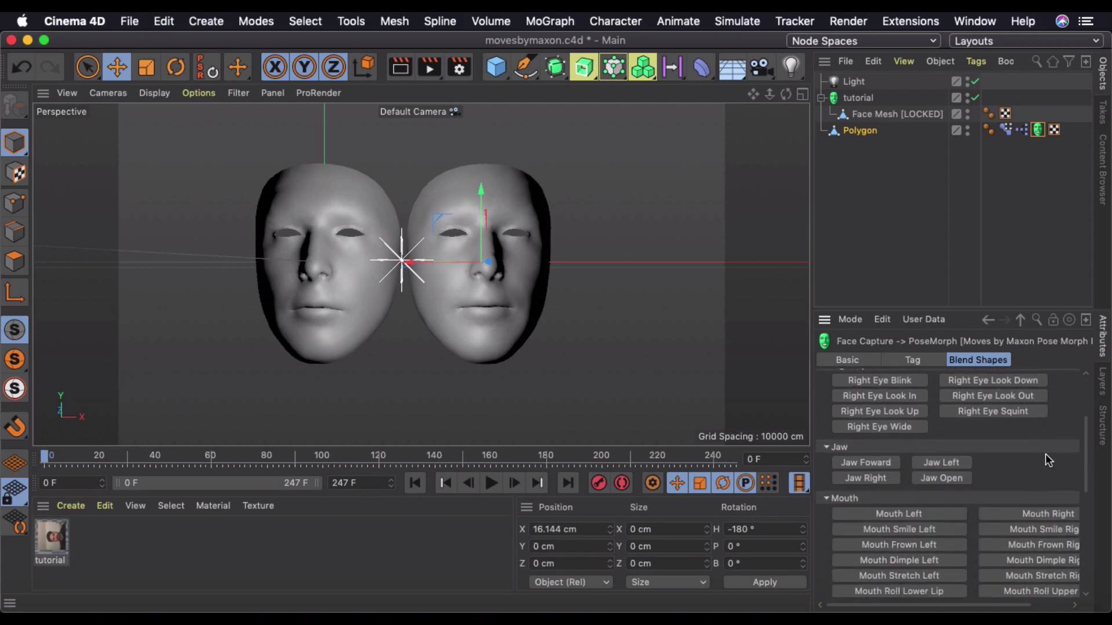
scroll(1045, 454, down, 1)
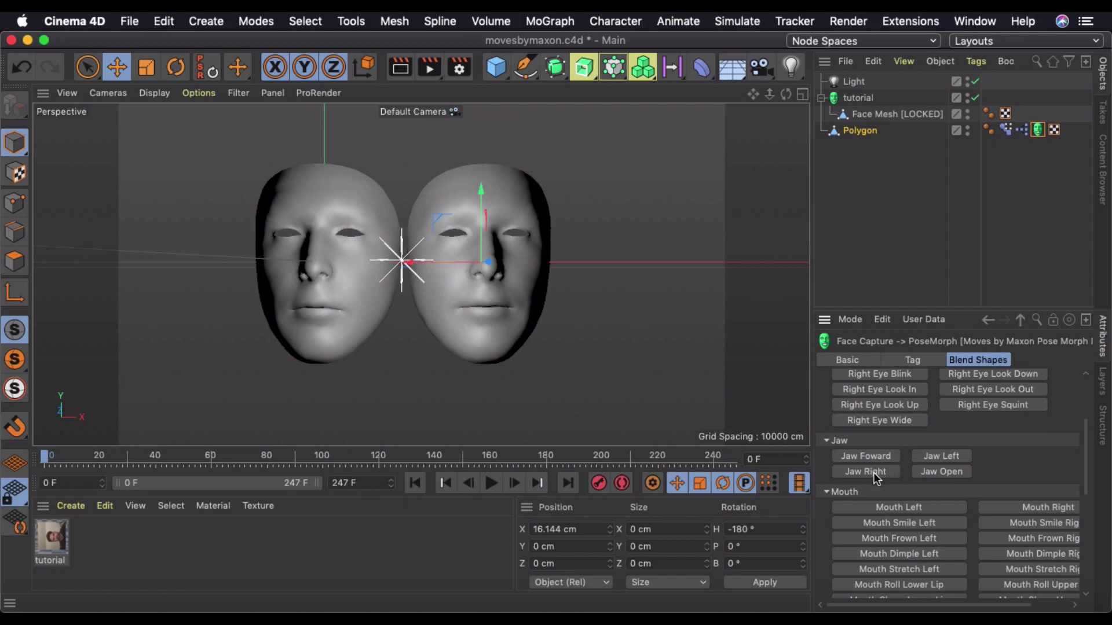
click(927, 473)
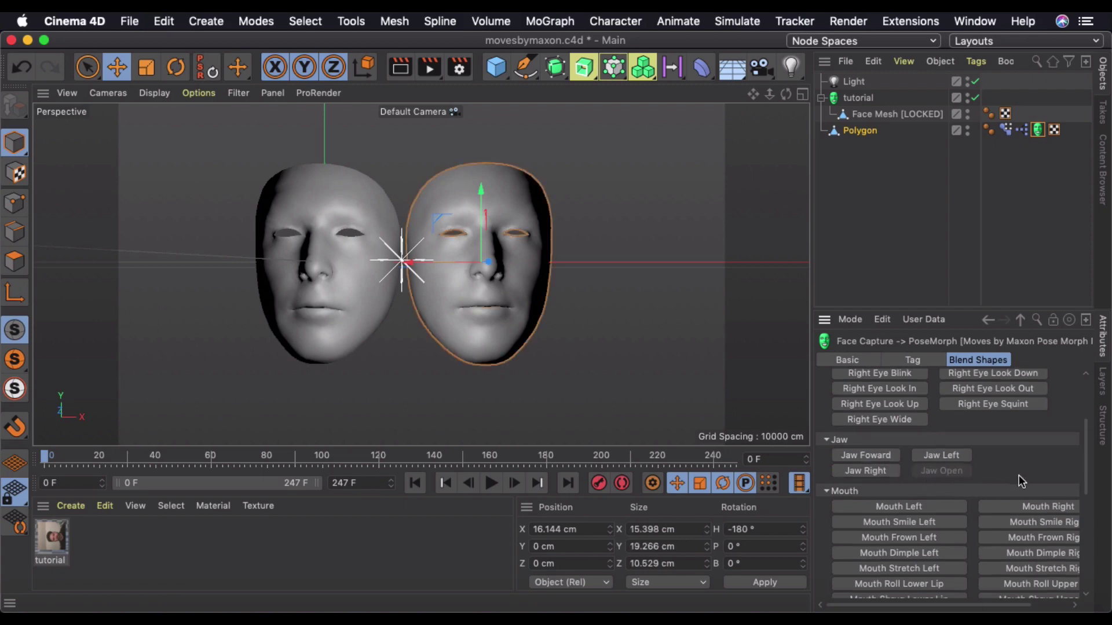
Create Mouth Pucker and Mouth Funnel pose morphs from the helper tag's mouth blend shapes
scroll(989, 481, down, 5)
scroll(987, 488, down, 2)
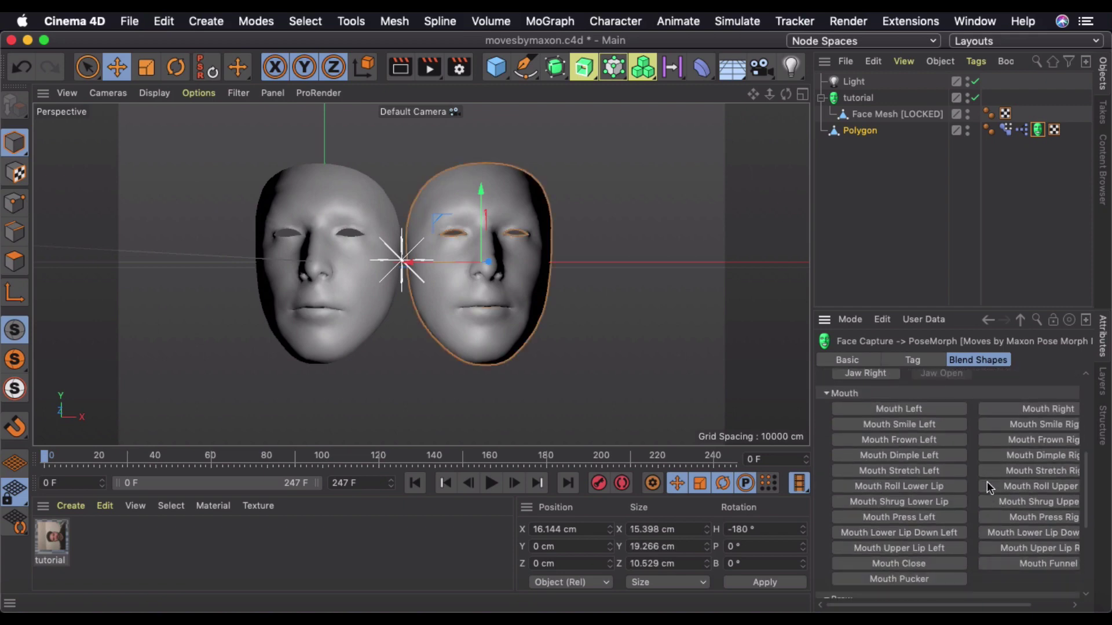
click(916, 580)
click(1021, 564)
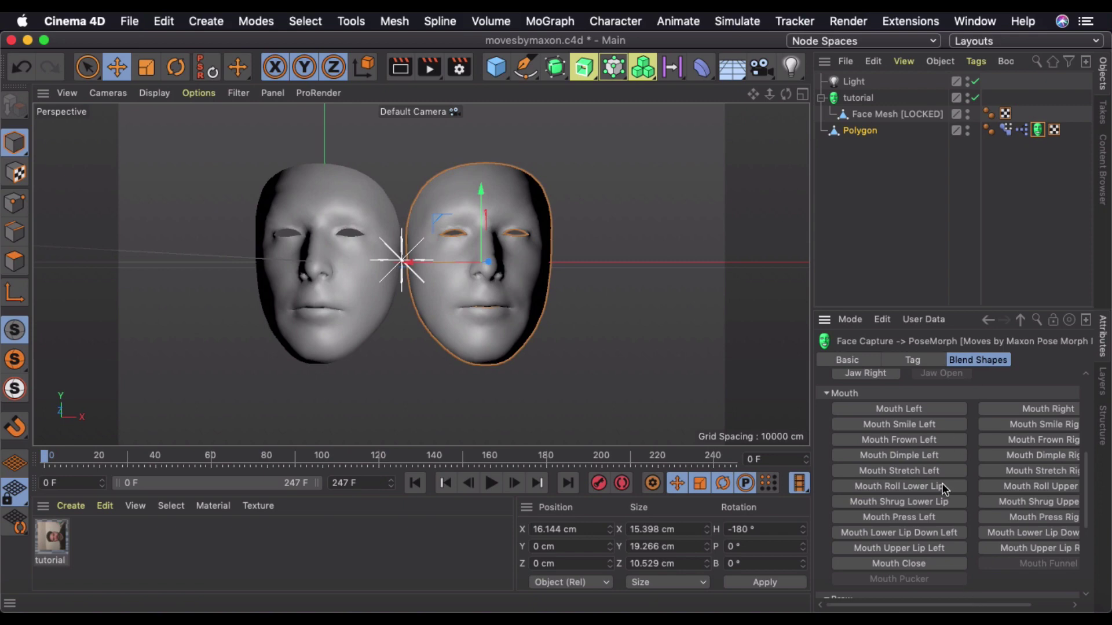
Select the Jaw Open pose in the Polygon's Pose Morph tag and switch the tag to Animate mode
scroll(942, 483, up, 8)
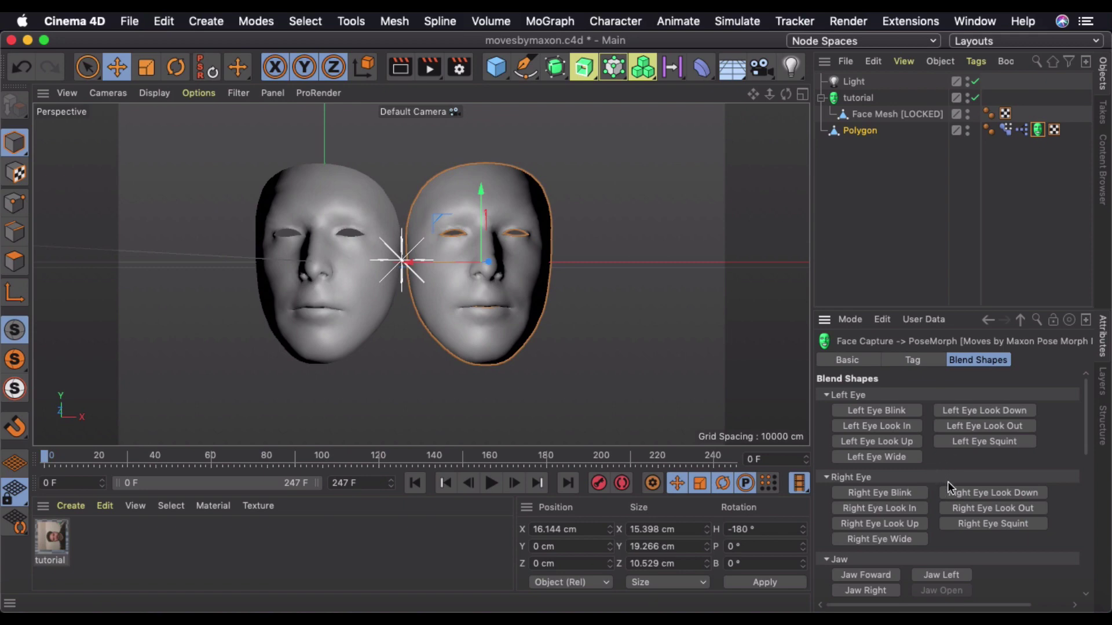
click(1006, 130)
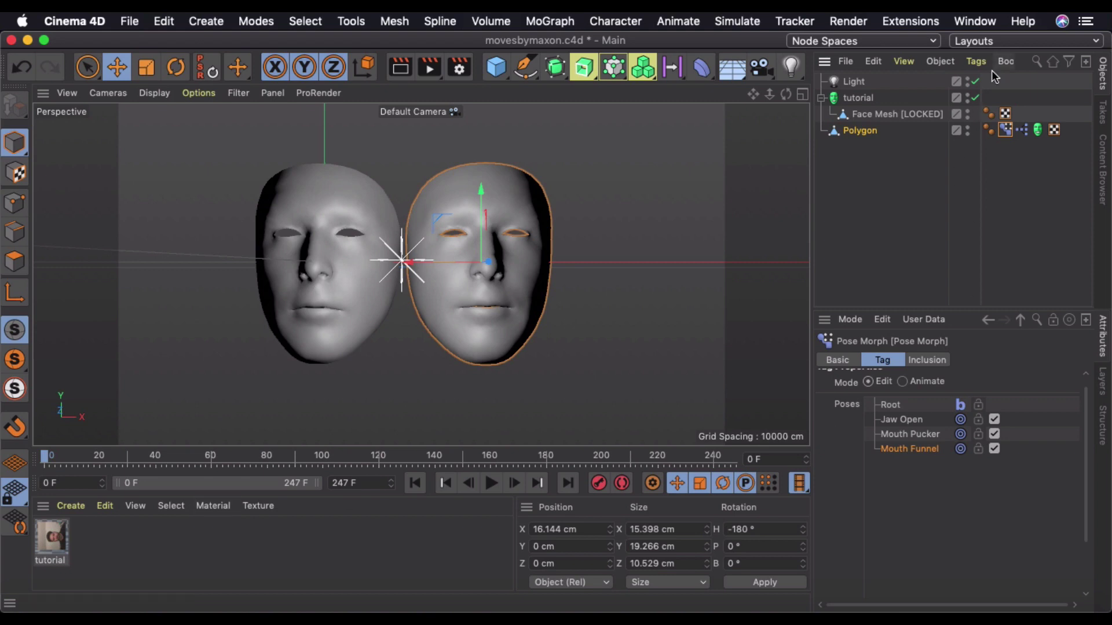
click(897, 420)
click(903, 382)
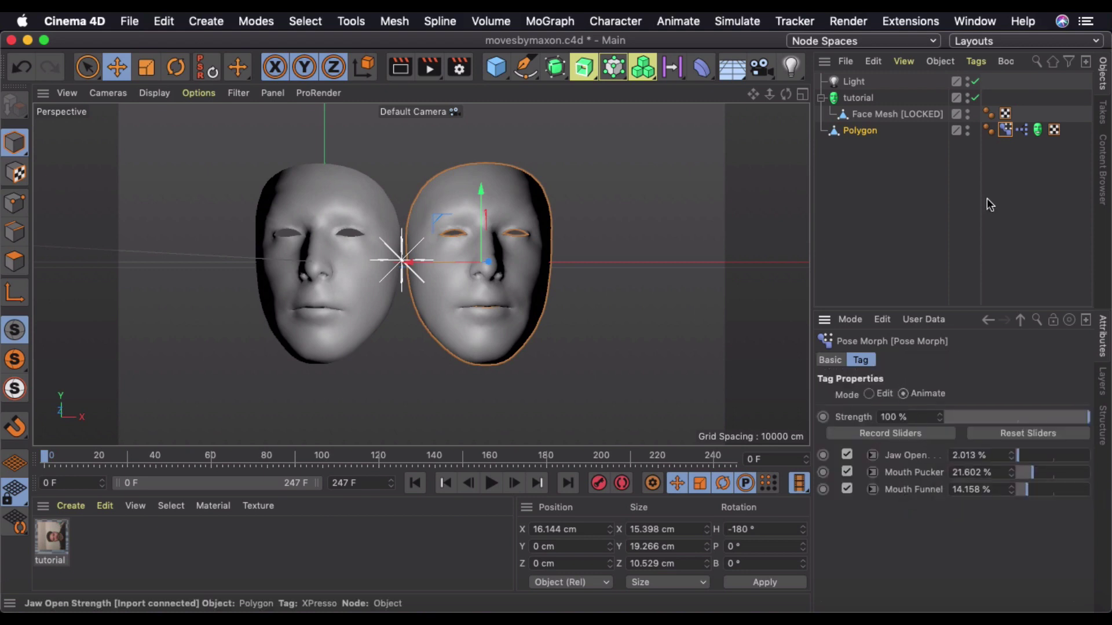
Switch to the Sculpt layout and activate the Grab brush with local X (YZ) symmetry for the Polygon face
click(1000, 40)
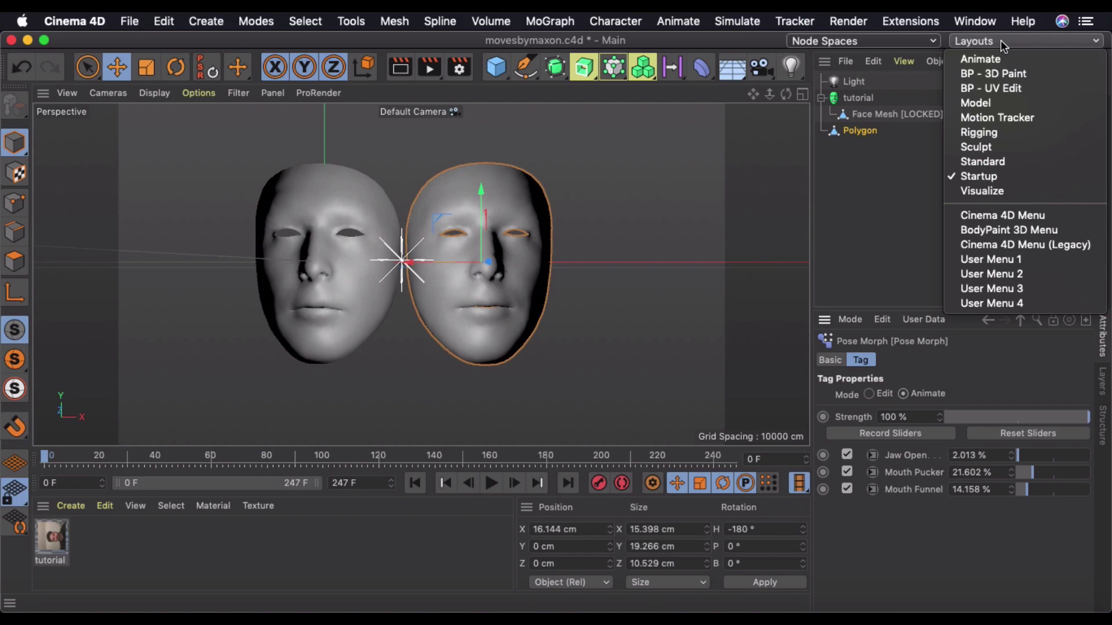
click(991, 143)
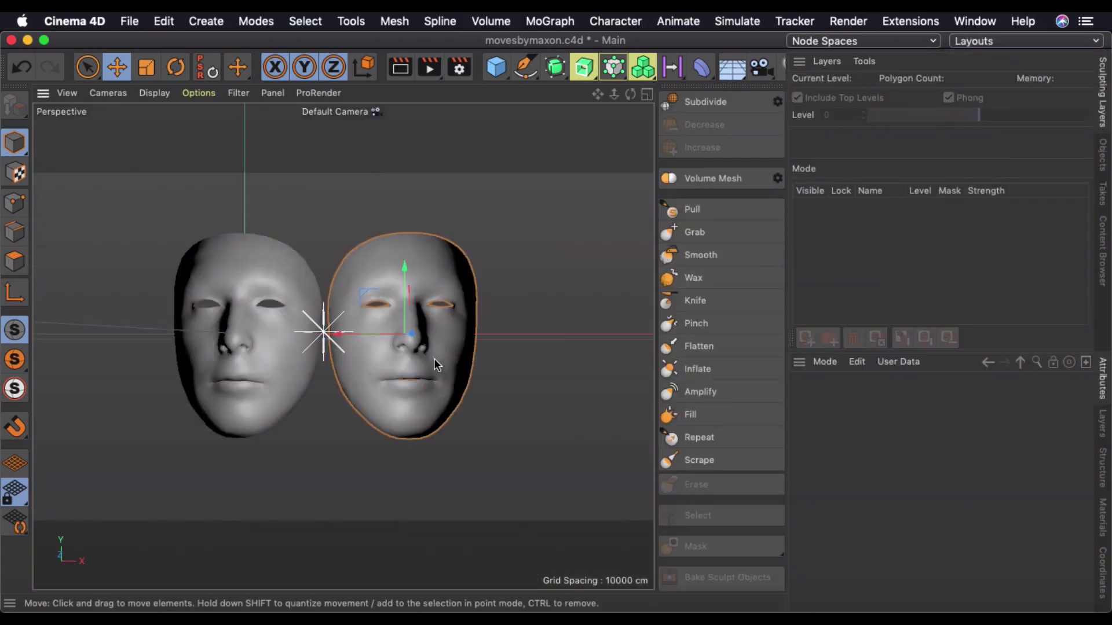
scroll(425, 385, up, 3)
scroll(428, 376, up, 2)
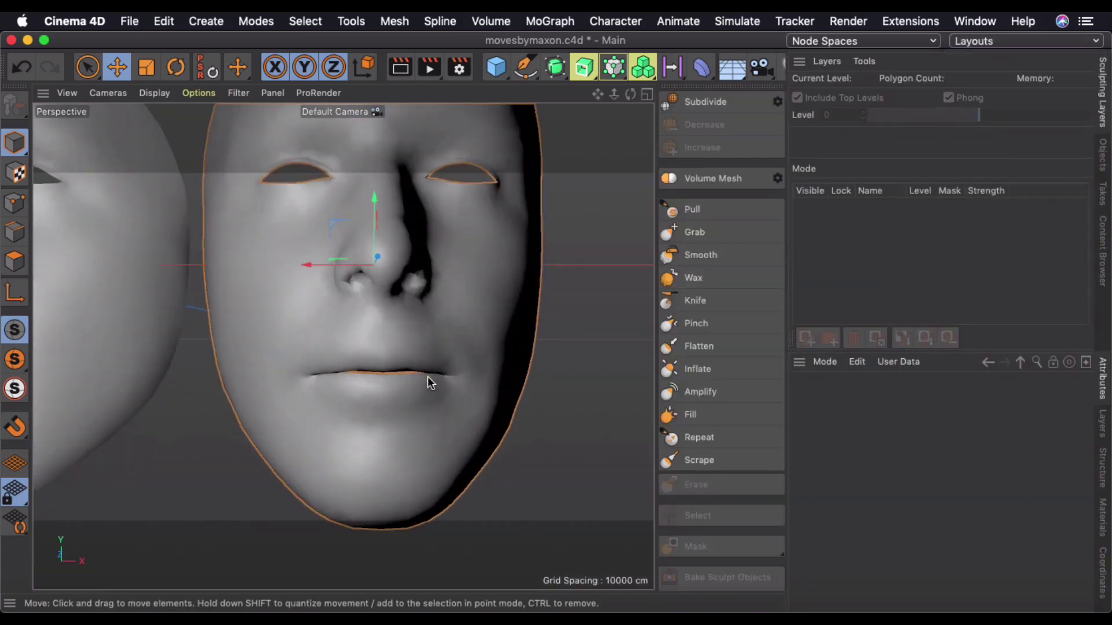
click(694, 231)
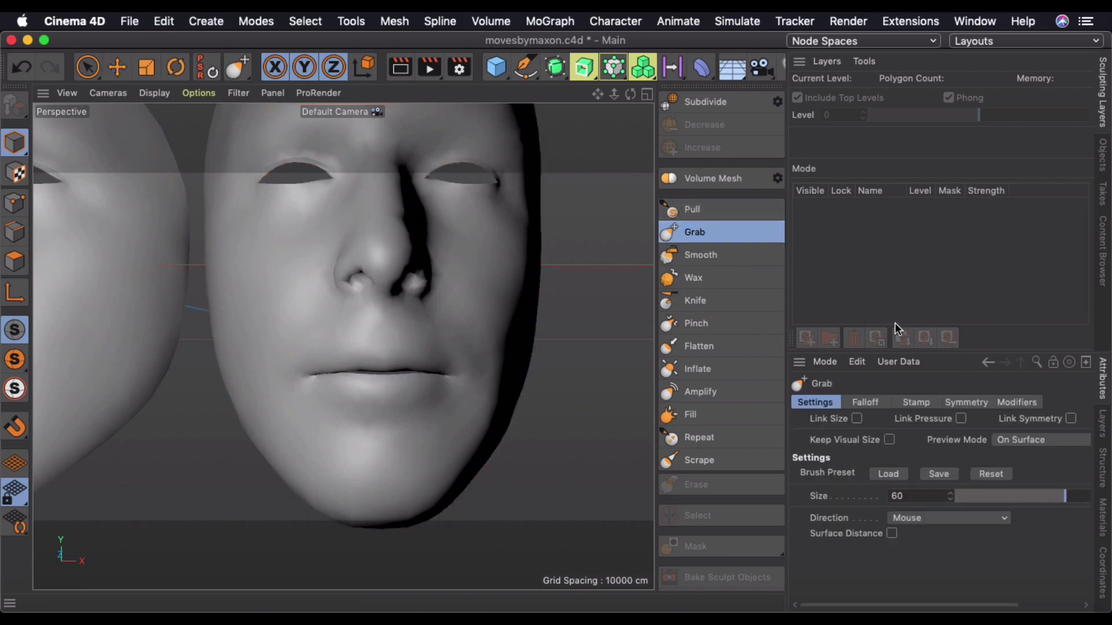
click(962, 401)
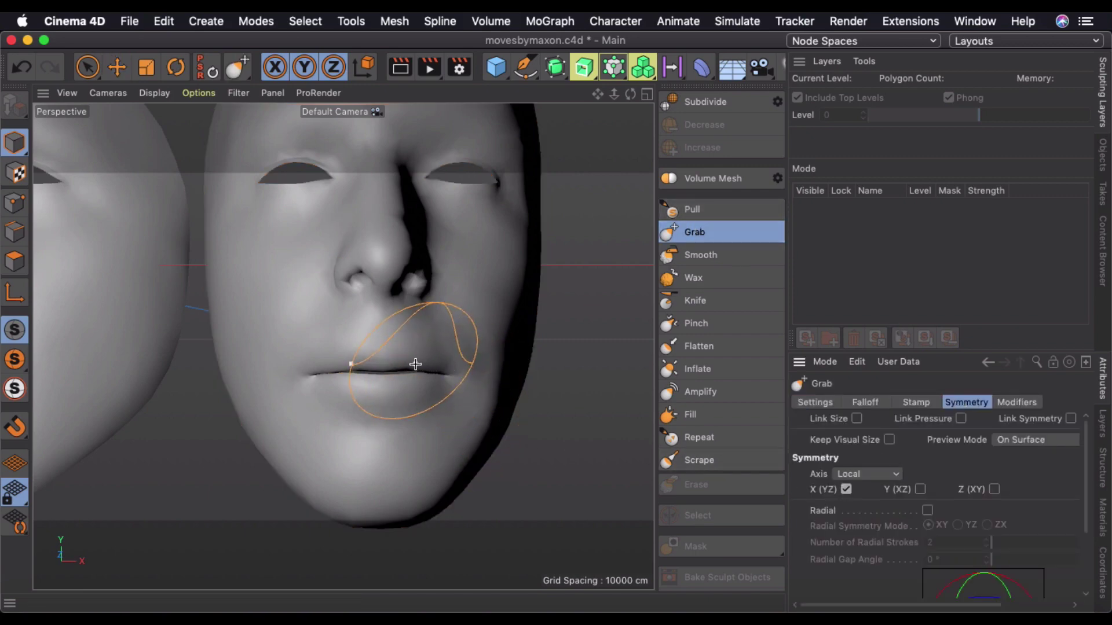
click(820, 403)
click(961, 402)
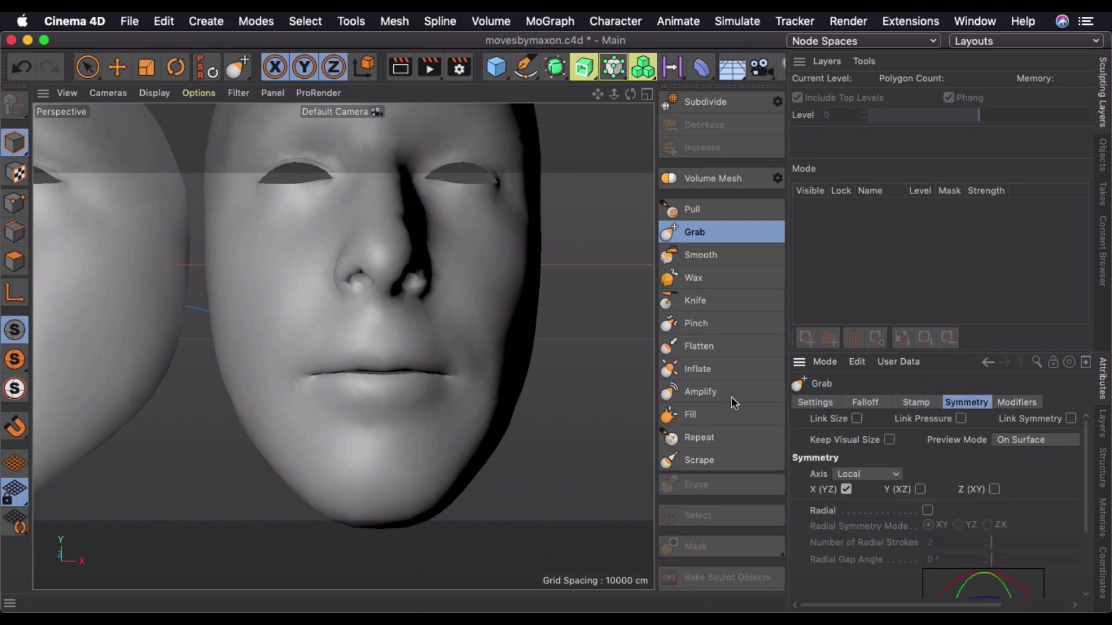
click(815, 403)
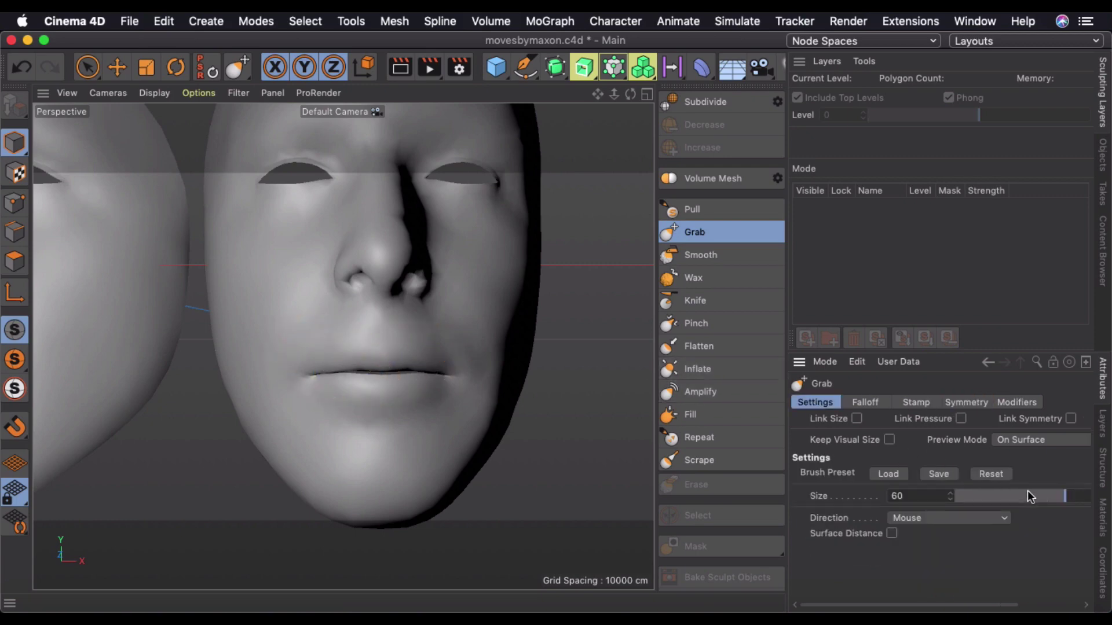
Sculpt the Polygon face's lips apart into a wide open mouth using the Grab brush at size 45
mouse_move(414, 364)
mouse_down()
mouse_move(417, 353)
mouse_move(398, 351)
mouse_move(426, 354)
mouse_move(422, 381)
mouse_move(390, 387)
mouse_move(426, 385)
mouse_move(397, 391)
mouse_move(377, 379)
mouse_up()
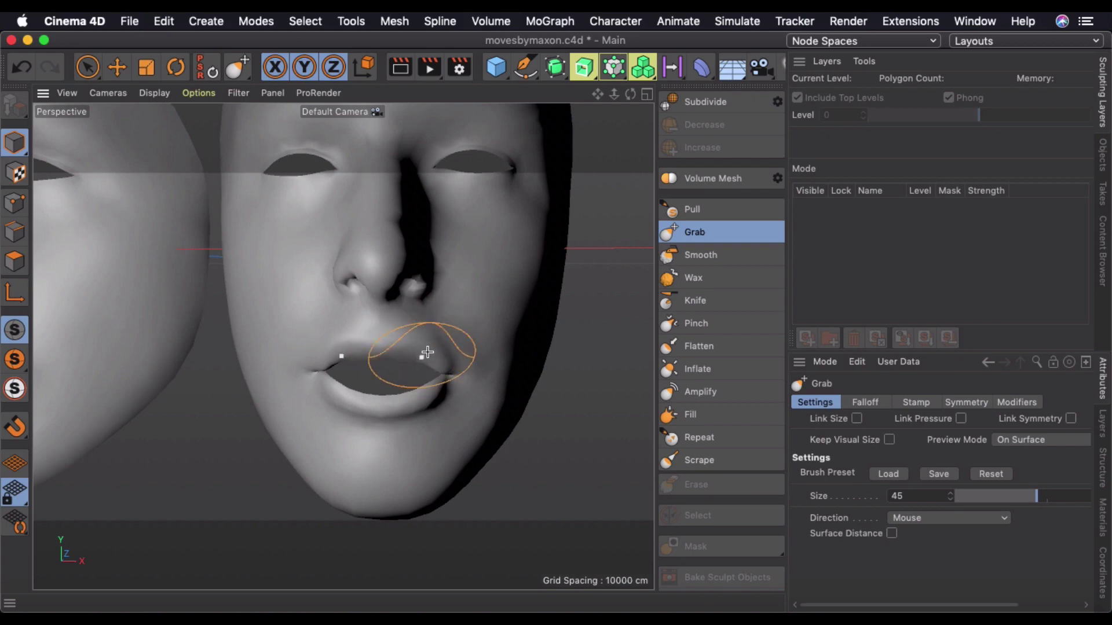
drag(422, 362, 425, 353)
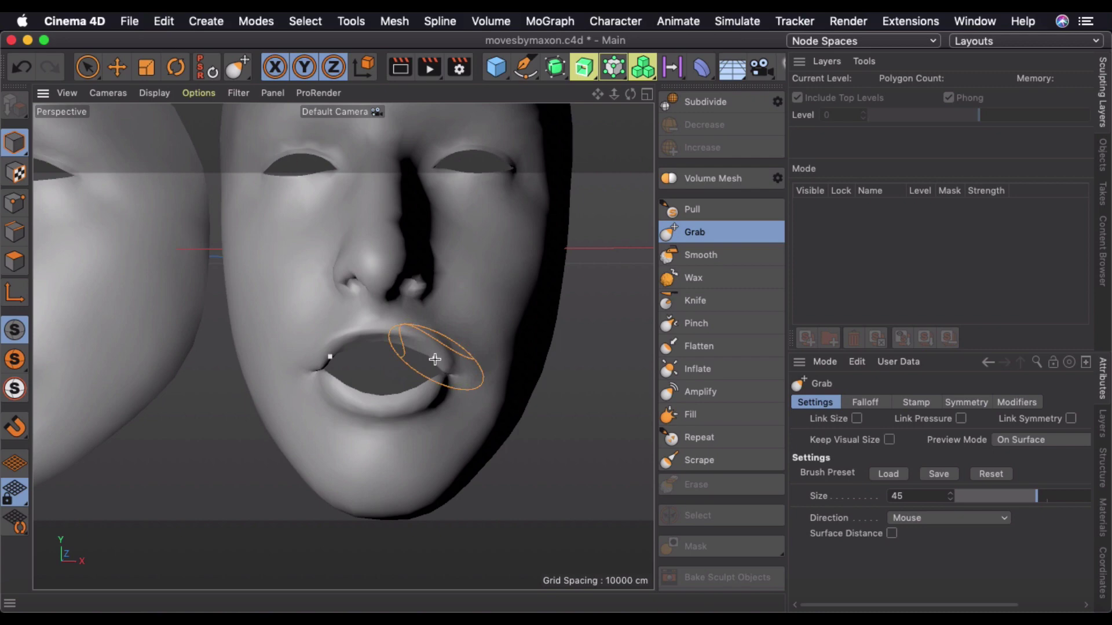
mouse_move(442, 354)
mouse_down()
mouse_move(441, 372)
mouse_move(450, 370)
mouse_move(433, 388)
mouse_move(395, 403)
mouse_move(414, 414)
mouse_move(443, 399)
mouse_move(422, 343)
mouse_move(433, 332)
mouse_up()
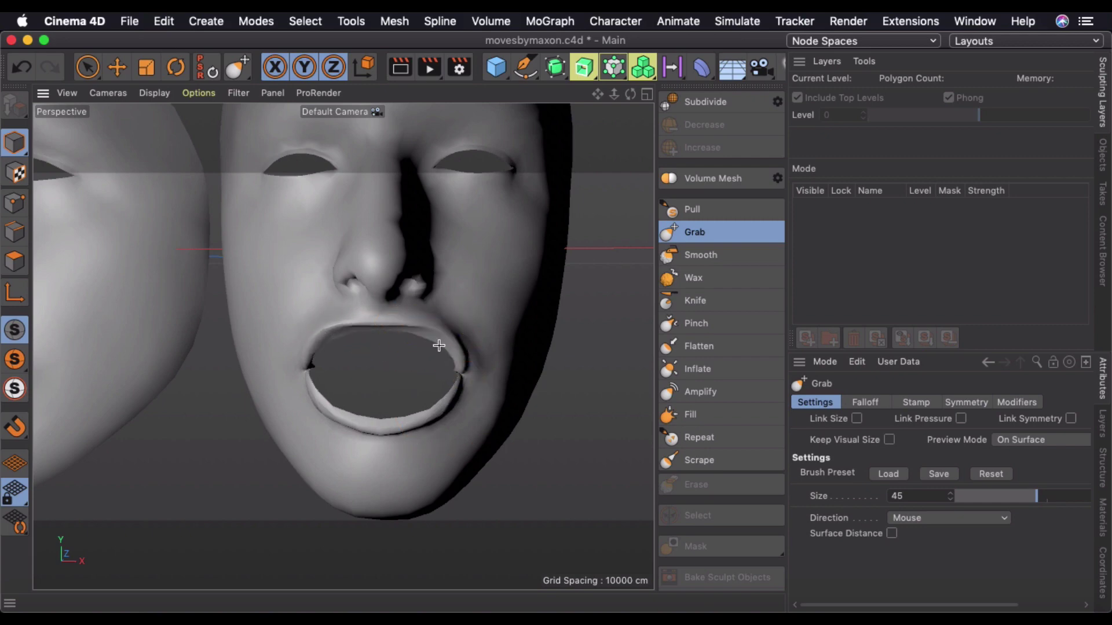
drag(449, 386, 450, 392)
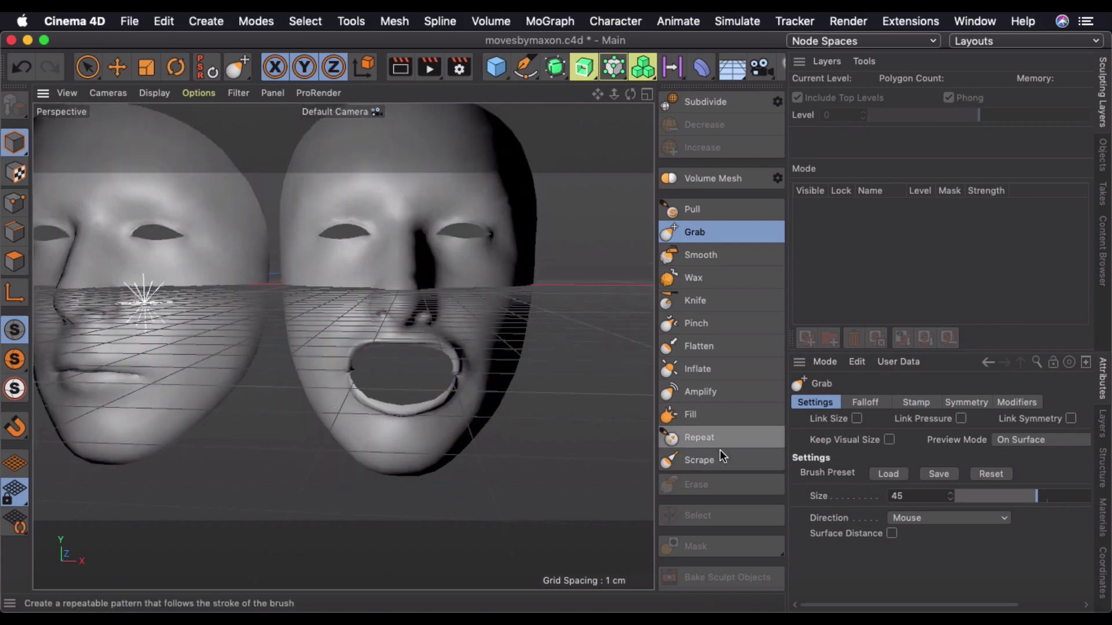
Set the Grab brush size to 72 and reshape the Polygon face's chin and upper lip around the open mouth
click(965, 403)
click(832, 403)
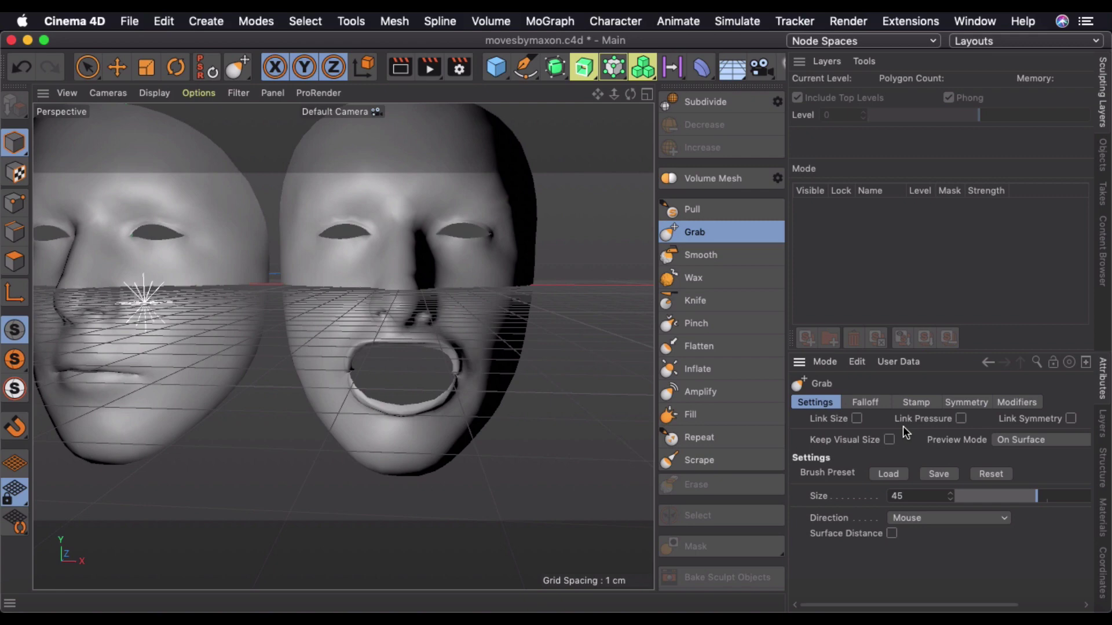
click(1091, 498)
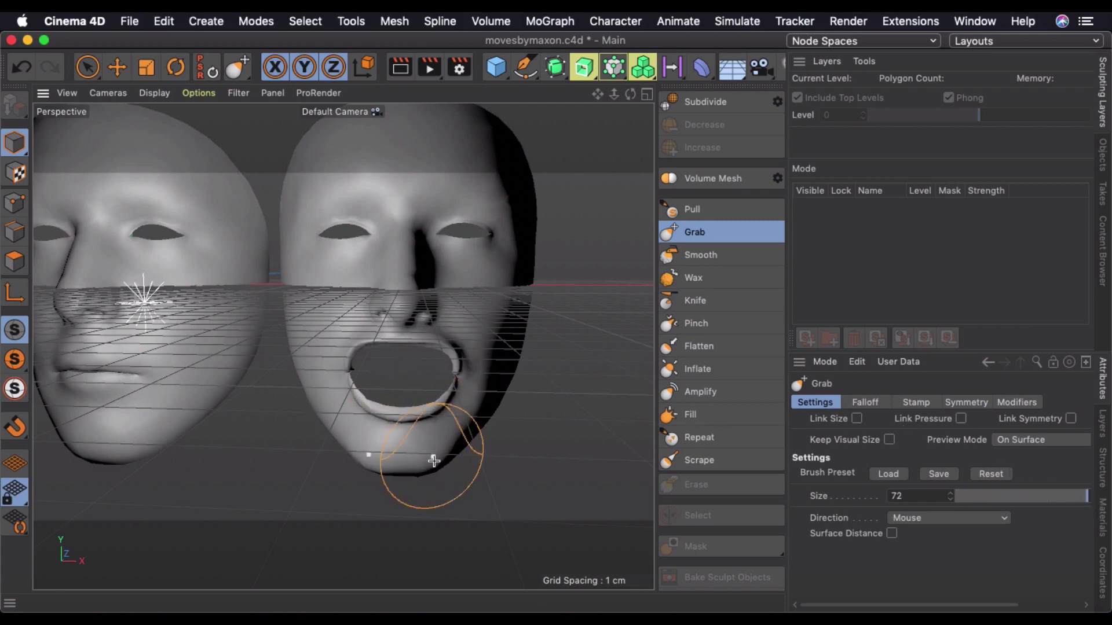
alt+drag(433, 448, 281, 438)
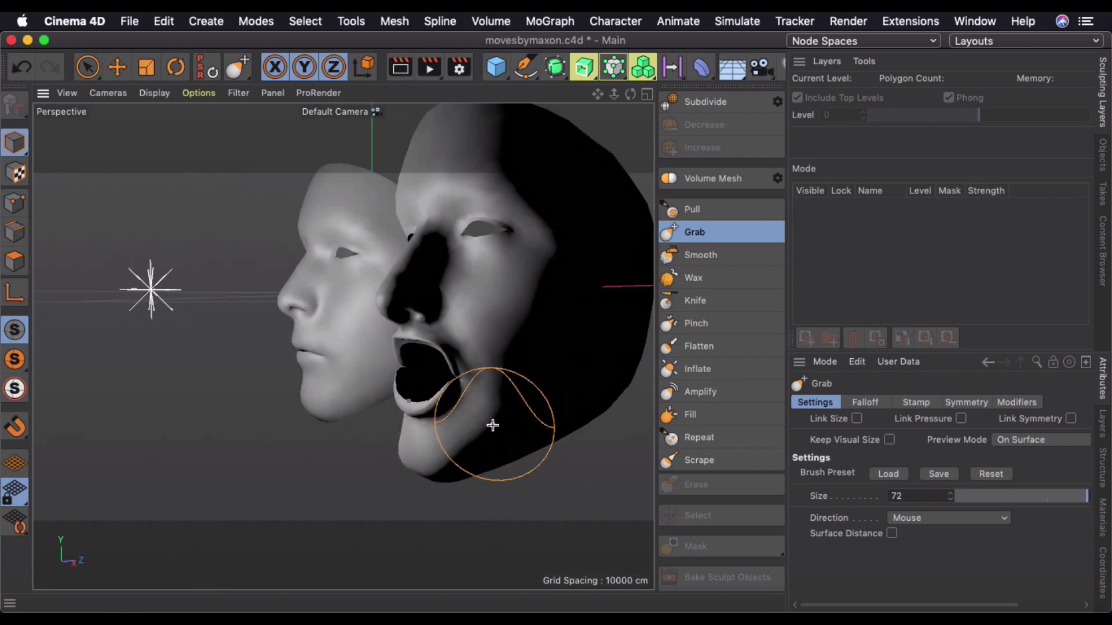
alt+drag(476, 424, 608, 424)
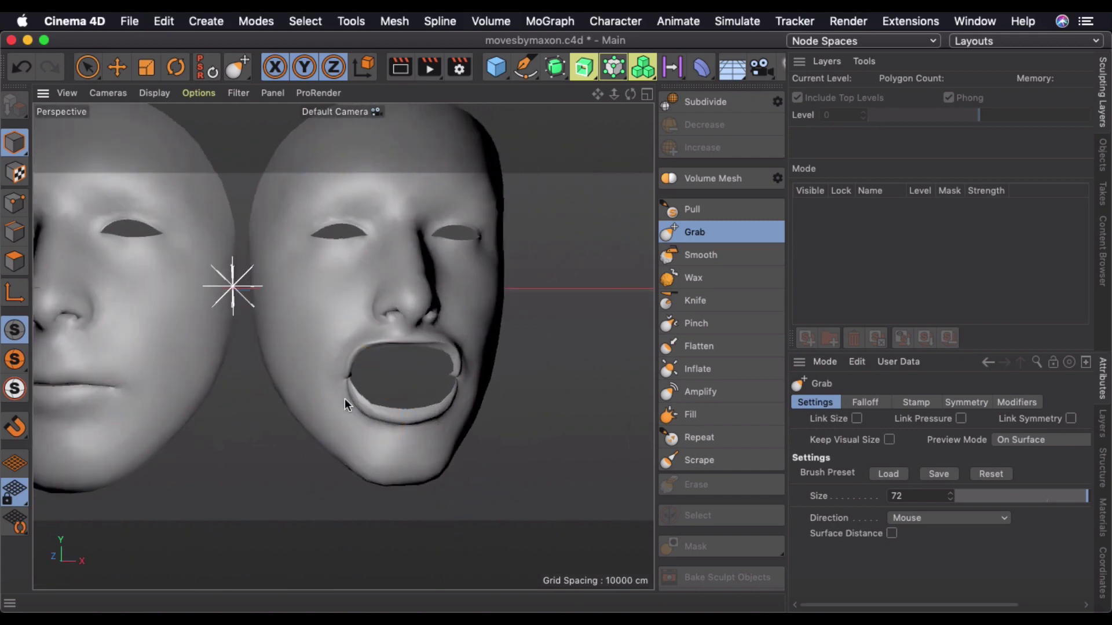
alt+drag(348, 416, 495, 415)
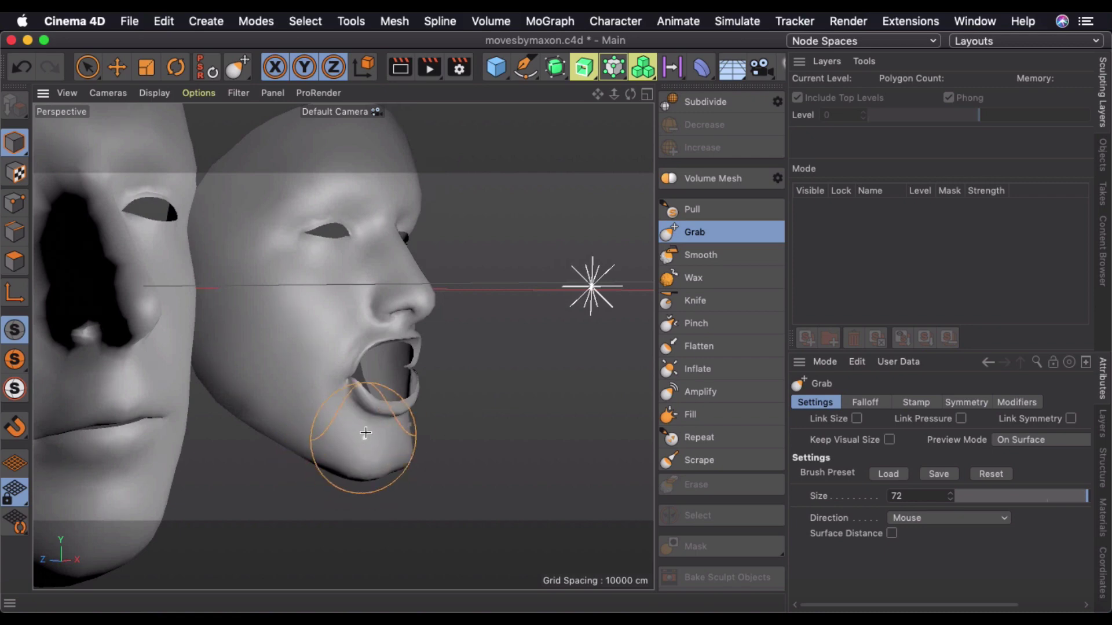
alt+drag(365, 439, 229, 413)
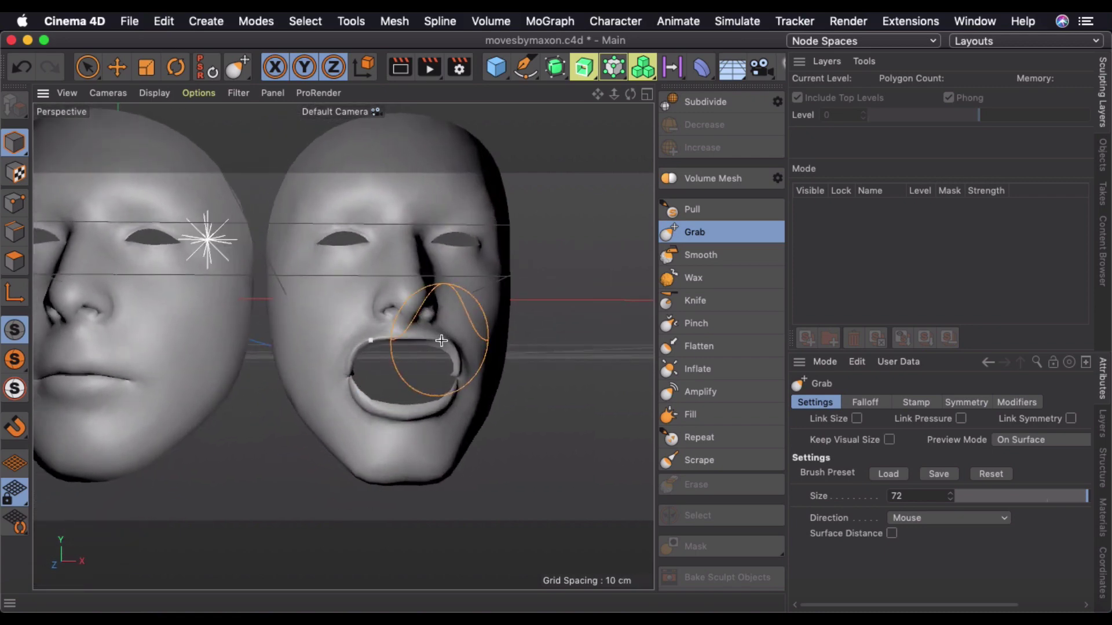
drag(439, 340, 443, 335)
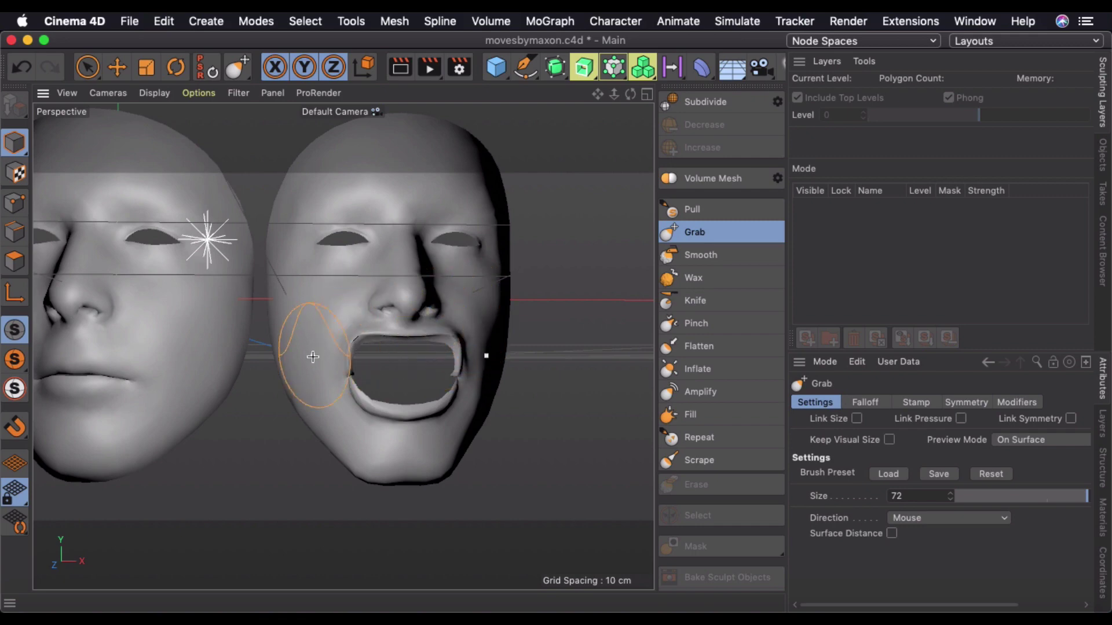
Refine the upper and lower lip edges of the Polygon face's open mouth with the Grab brush
mouse_move(307, 352)
alt+mouse_down()
mouse_move(320, 363)
mouse_move(313, 340)
mouse_move(256, 339)
mouse_move(351, 337)
alt+mouse_up()
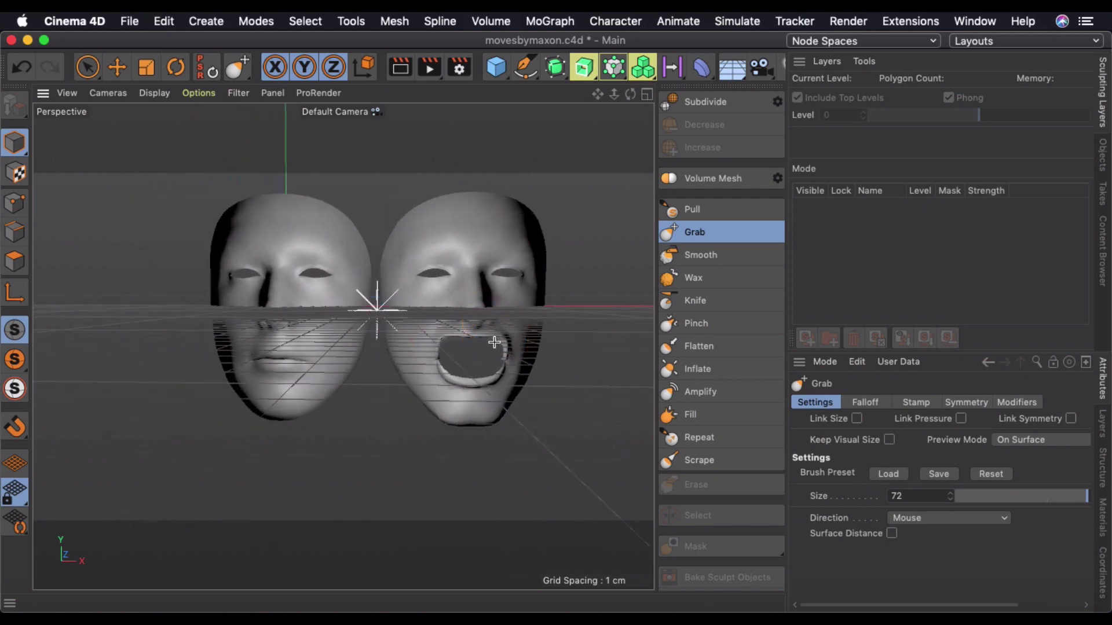
scroll(494, 342, up, 5)
drag(496, 331, 495, 345)
drag(492, 412, 502, 413)
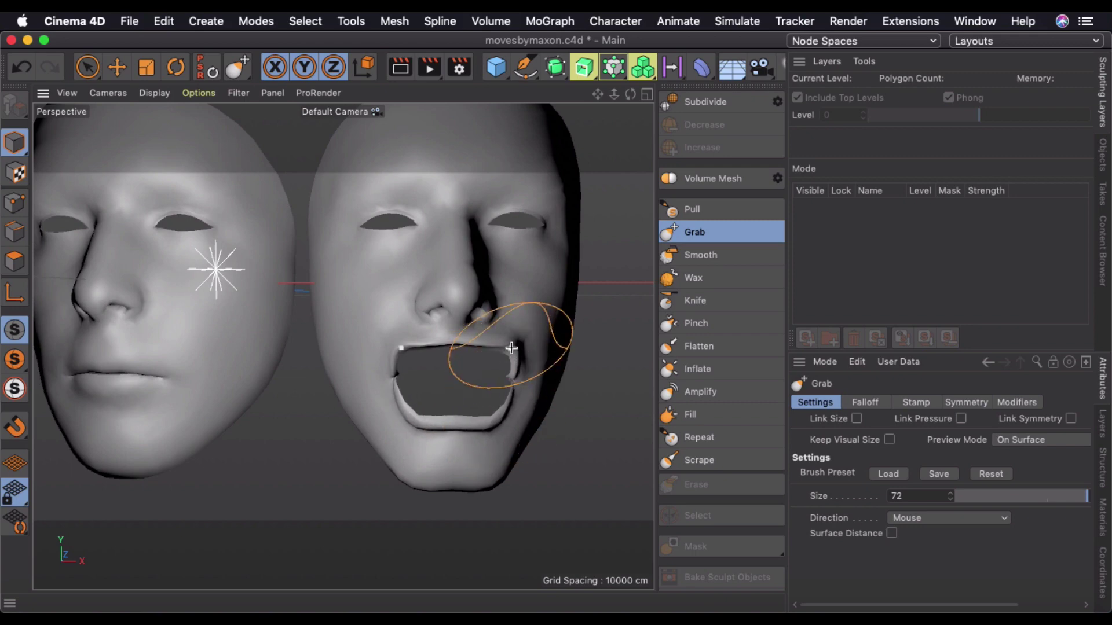
drag(511, 348, 457, 343)
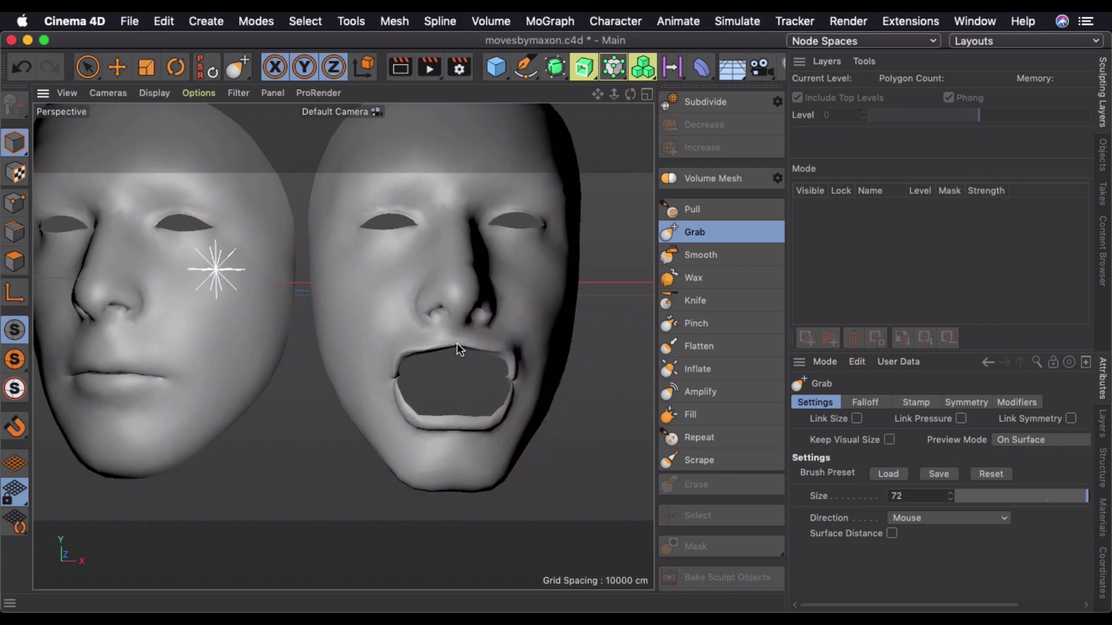
Return to the Startup layout with the Move tool and set the Polygon's Pose Morph tag to Animate mode
click(973, 41)
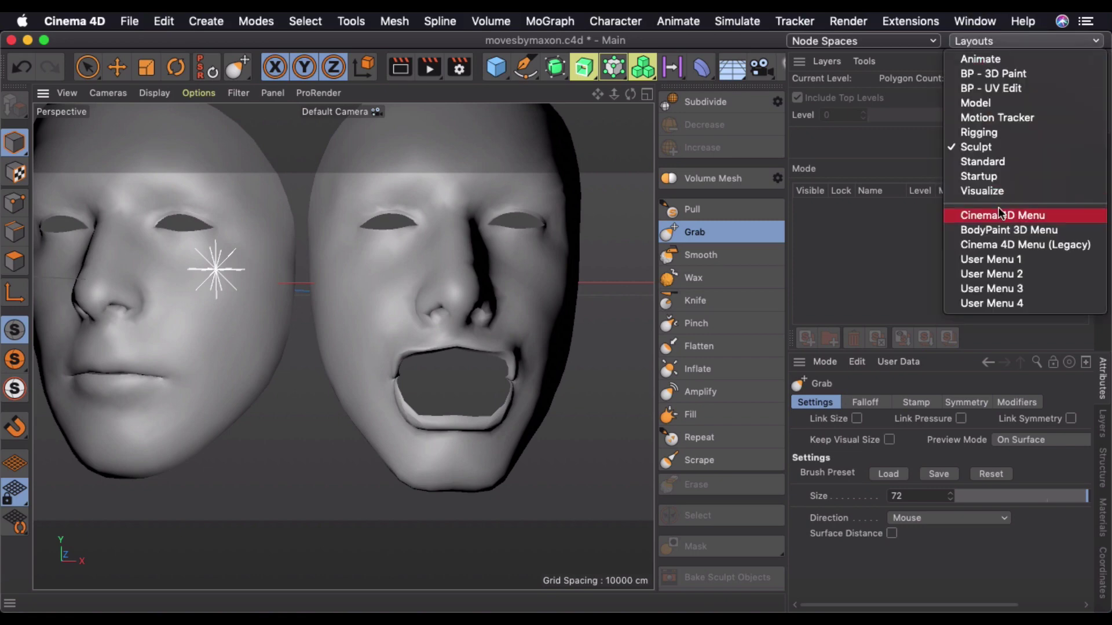
click(996, 169)
click(117, 67)
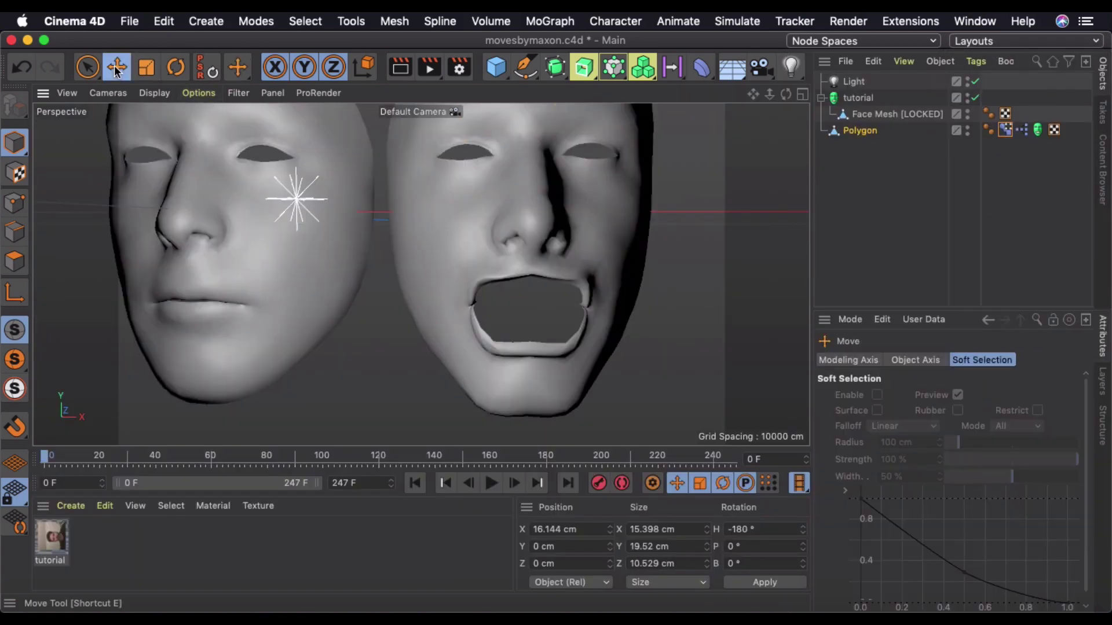
click(1006, 129)
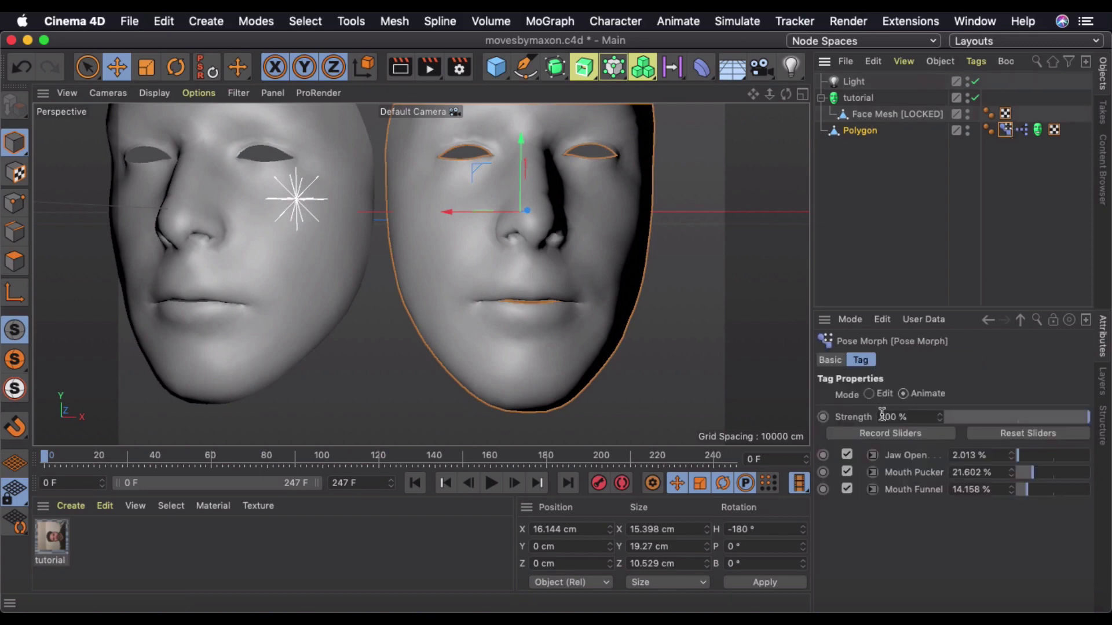
Play and scrub the animation to compare the Polygon face's jaw opening with the captured face mesh, and return to frame 0
click(490, 484)
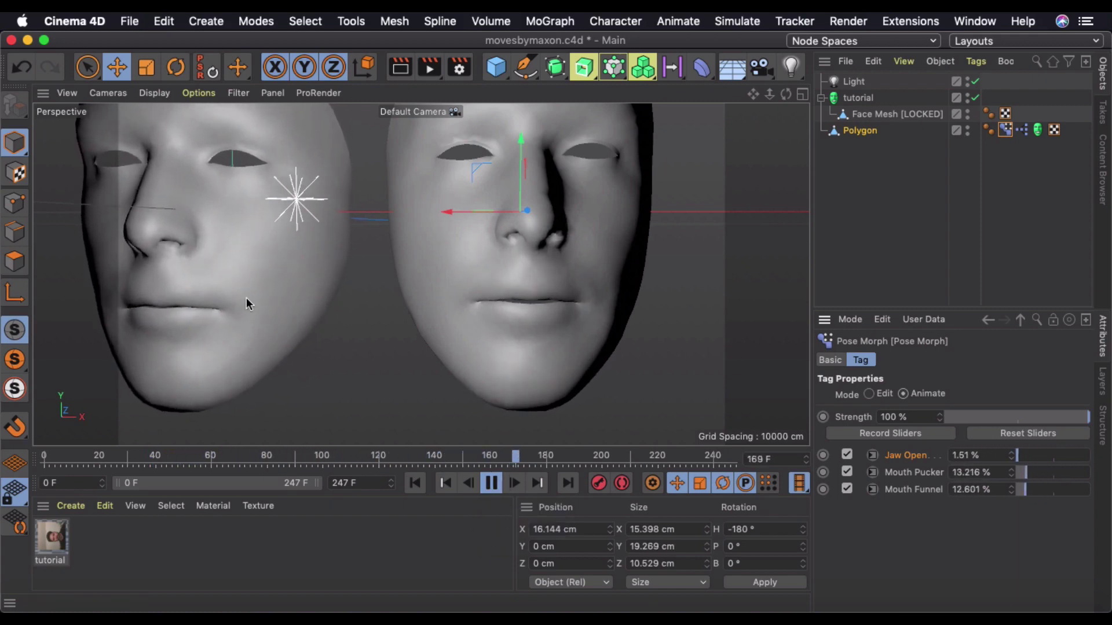
click(490, 483)
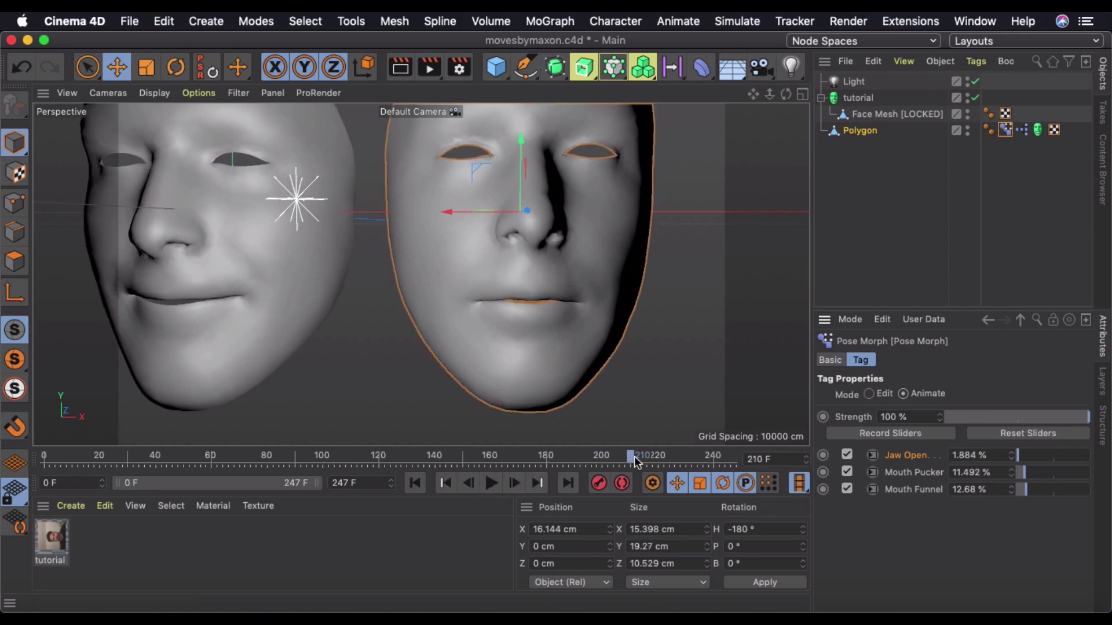
drag(633, 457, 379, 463)
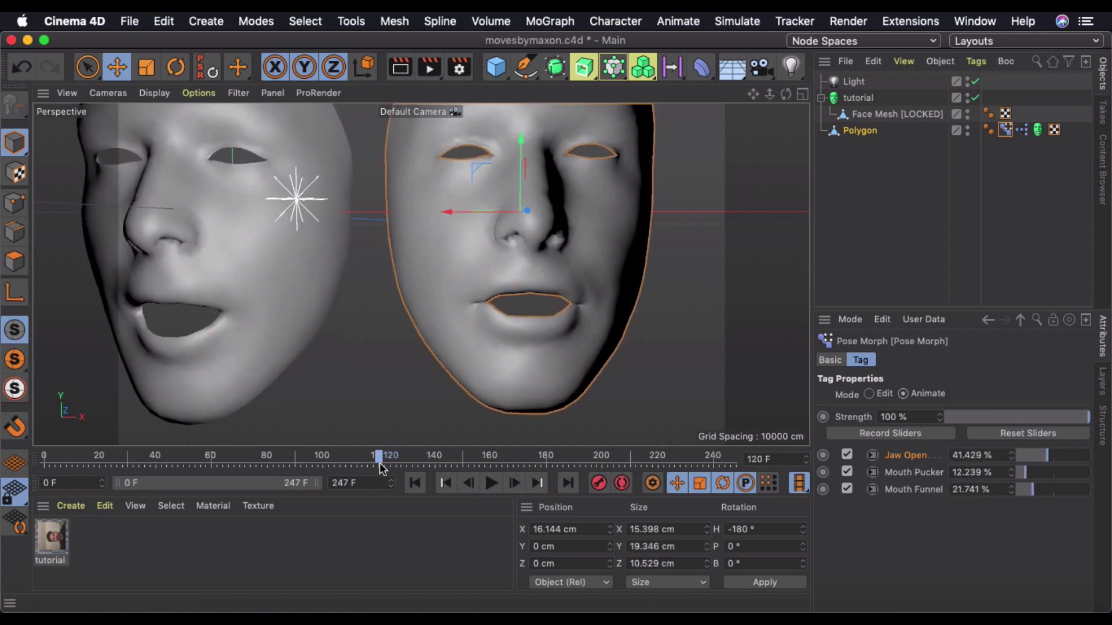
mouse_move(409, 355)
alt+mouse_down()
mouse_move(519, 350)
mouse_move(403, 351)
alt+mouse_up()
alt+right_drag(434, 325, 399, 327)
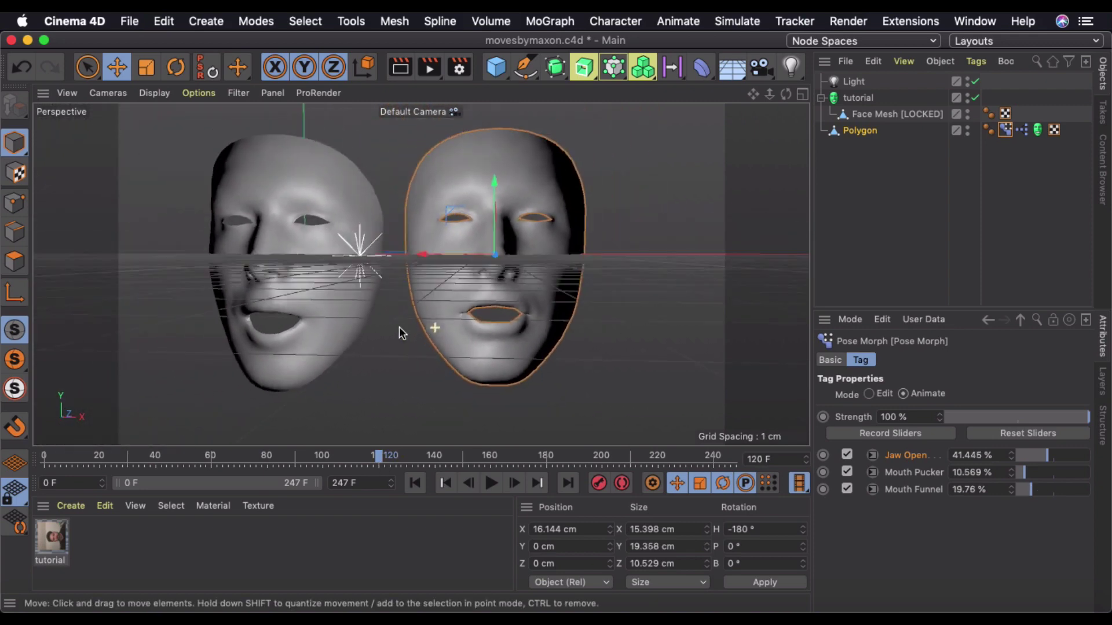
alt+drag(399, 327, 490, 326)
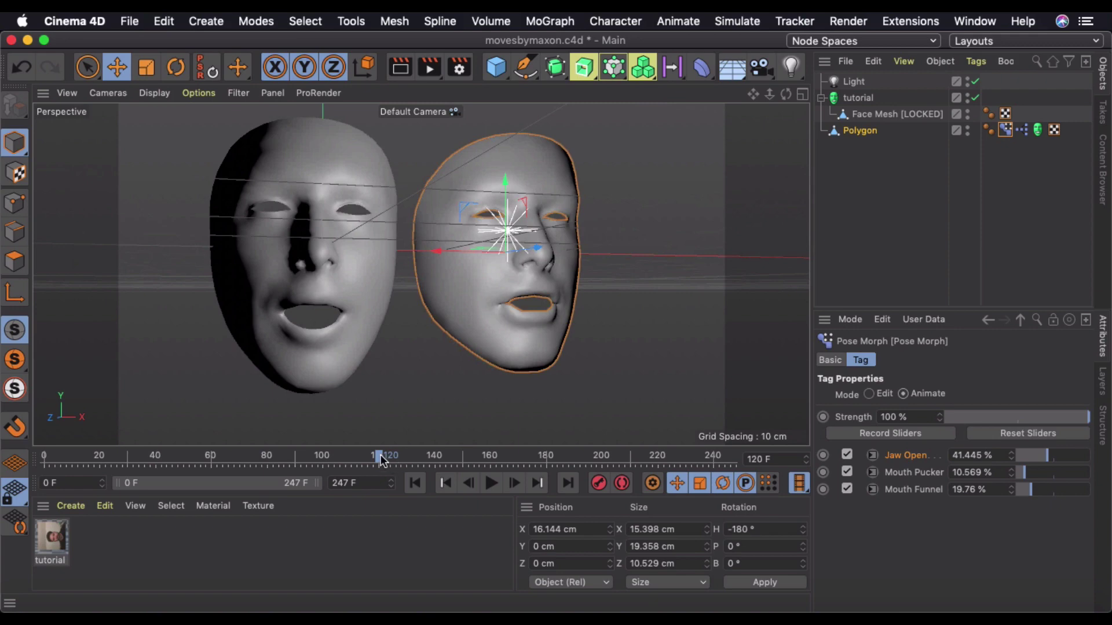
drag(380, 458, 20, 491)
Select Mouth Pucker in the Polygon's Pose Morph tag and activate the Grab brush in the Sculpt layout
click(880, 133)
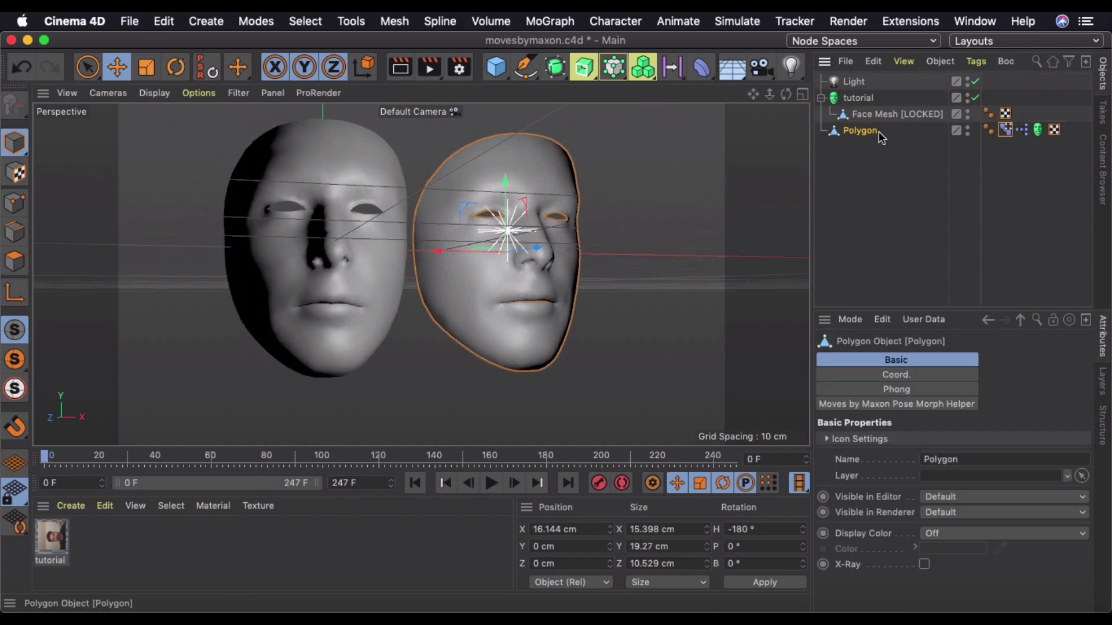
click(1005, 130)
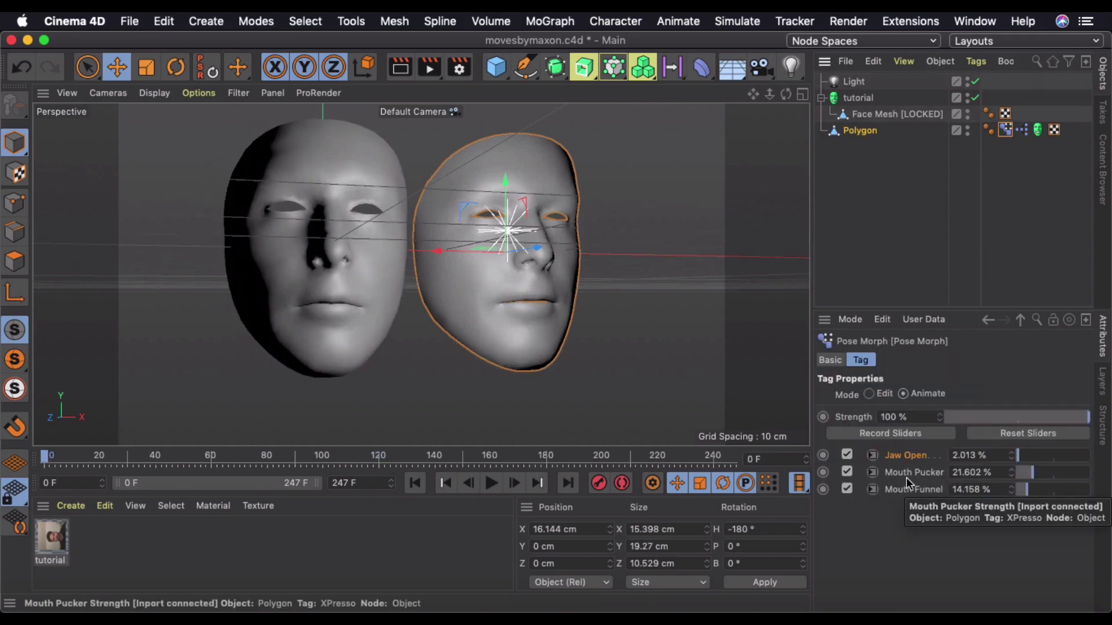
click(906, 475)
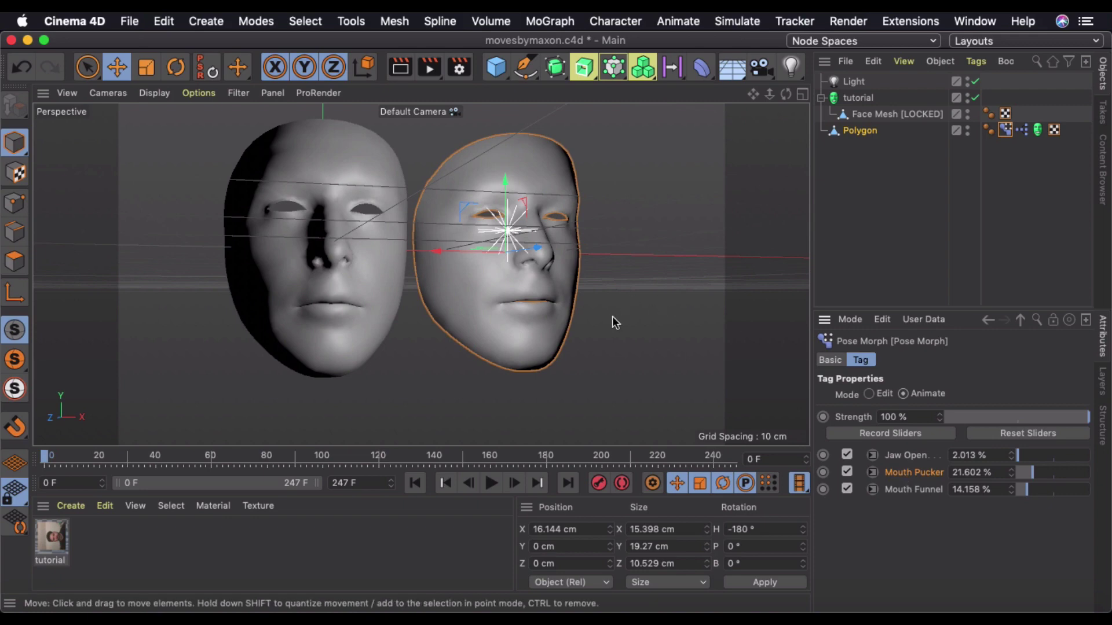
alt+drag(613, 316, 579, 308)
click(985, 42)
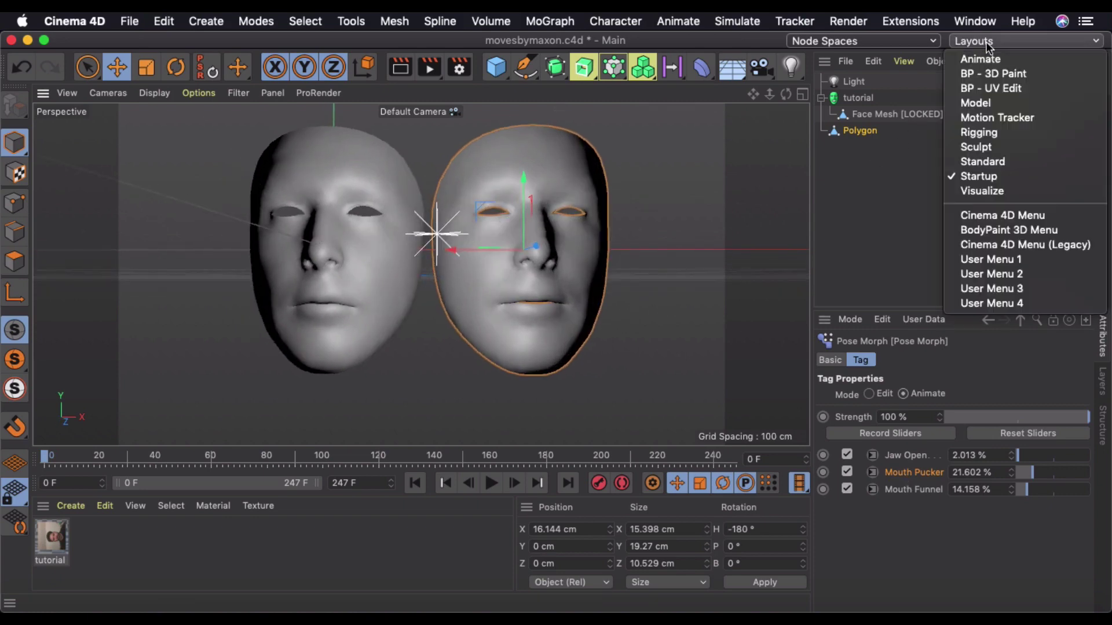
click(989, 146)
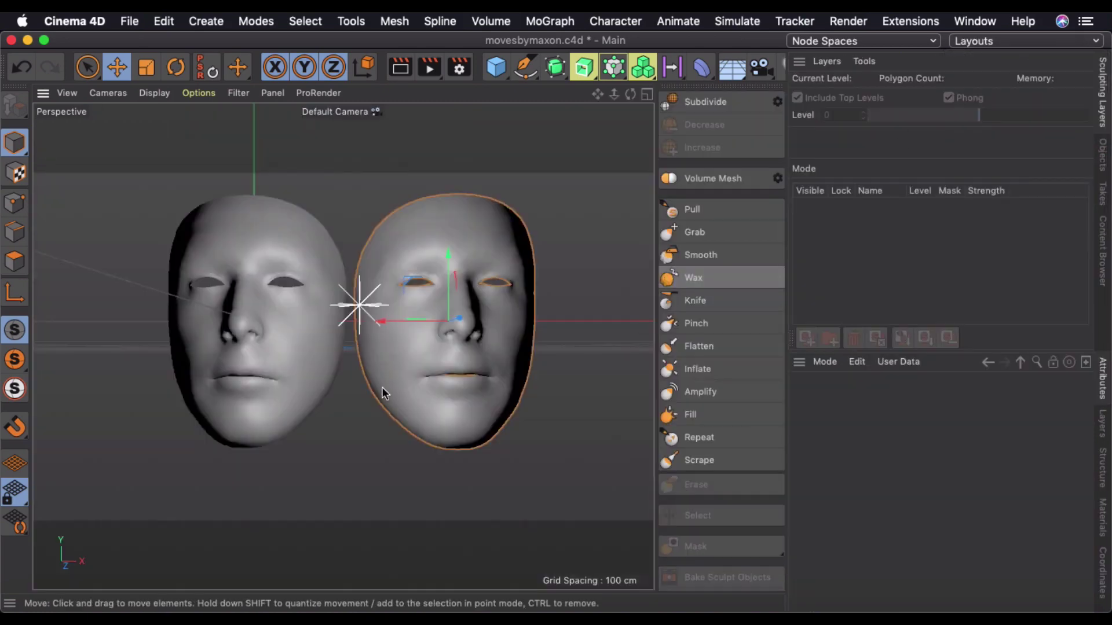
scroll(480, 370, up, 5)
click(710, 239)
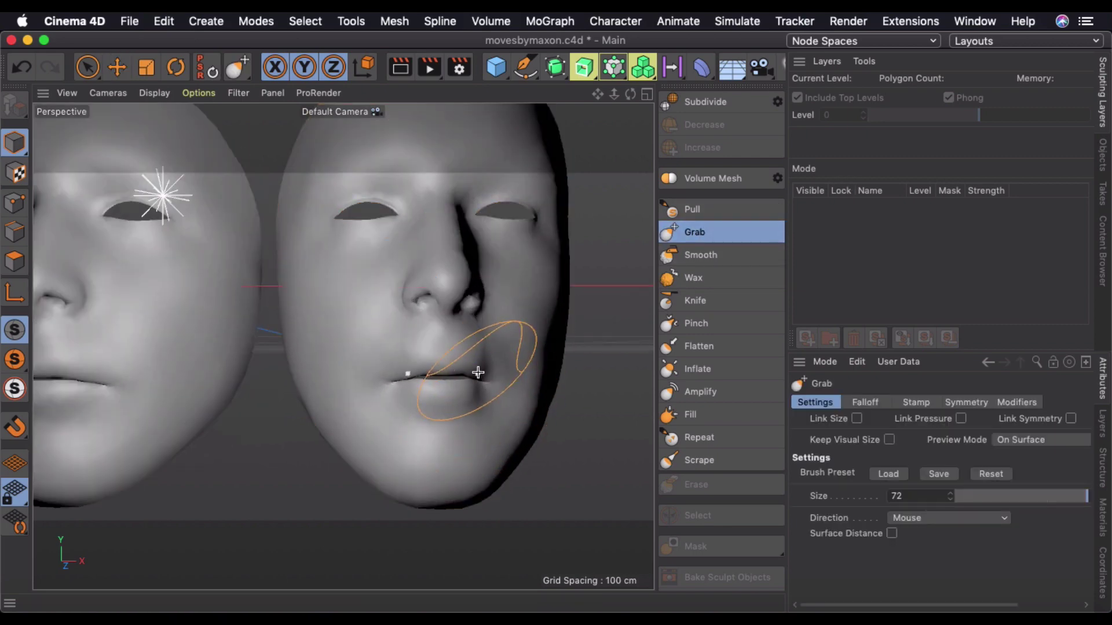
Try to sculpt the Polygon face's mouth corners and cheeks inward into a pucker with the Grab brush at size 72
mouse_move(477, 373)
mouse_down()
mouse_move(463, 387)
mouse_move(466, 352)
mouse_up()
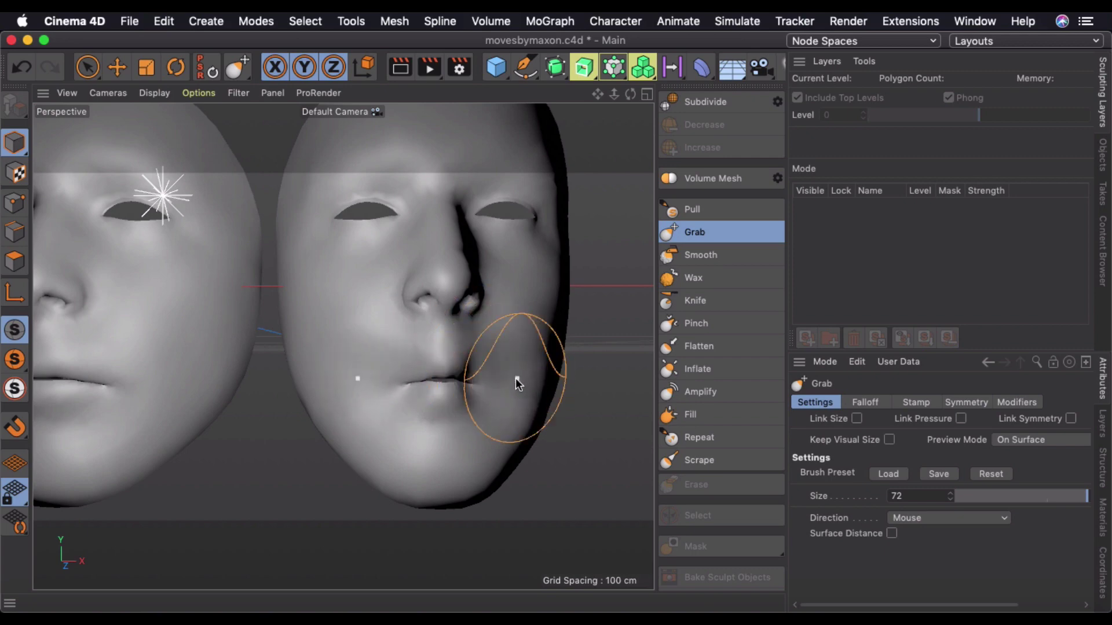
mouse_move(514, 397)
mouse_down()
mouse_move(524, 395)
mouse_move(509, 403)
mouse_up()
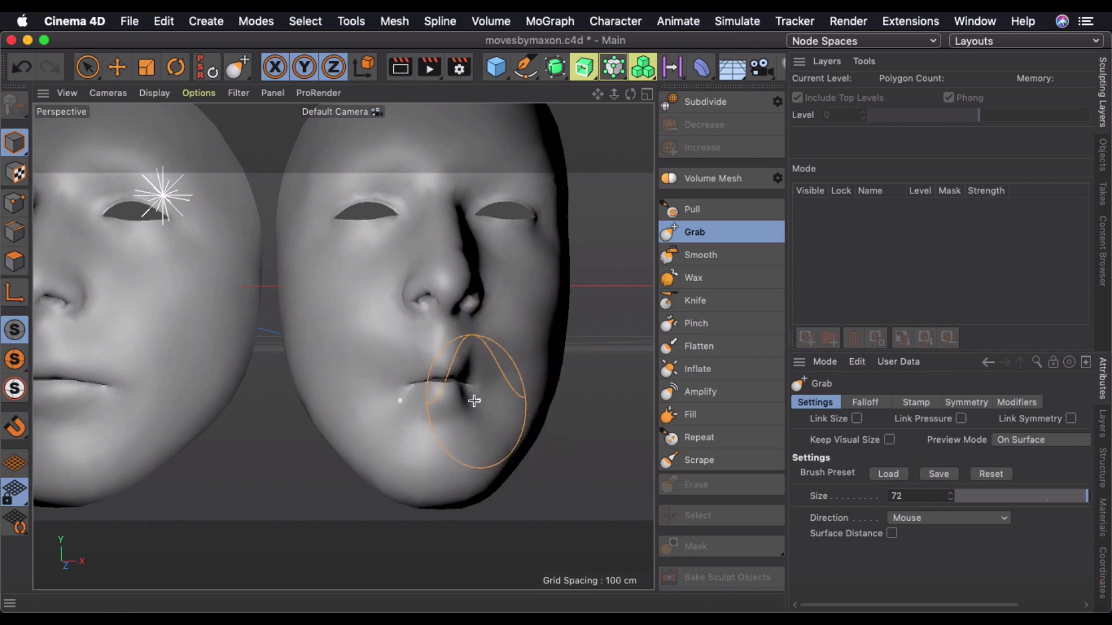
mouse_move(485, 359)
alt+mouse_down()
mouse_move(401, 356)
mouse_move(460, 367)
mouse_move(452, 395)
mouse_move(467, 366)
mouse_move(478, 398)
mouse_move(486, 376)
alt+mouse_up()
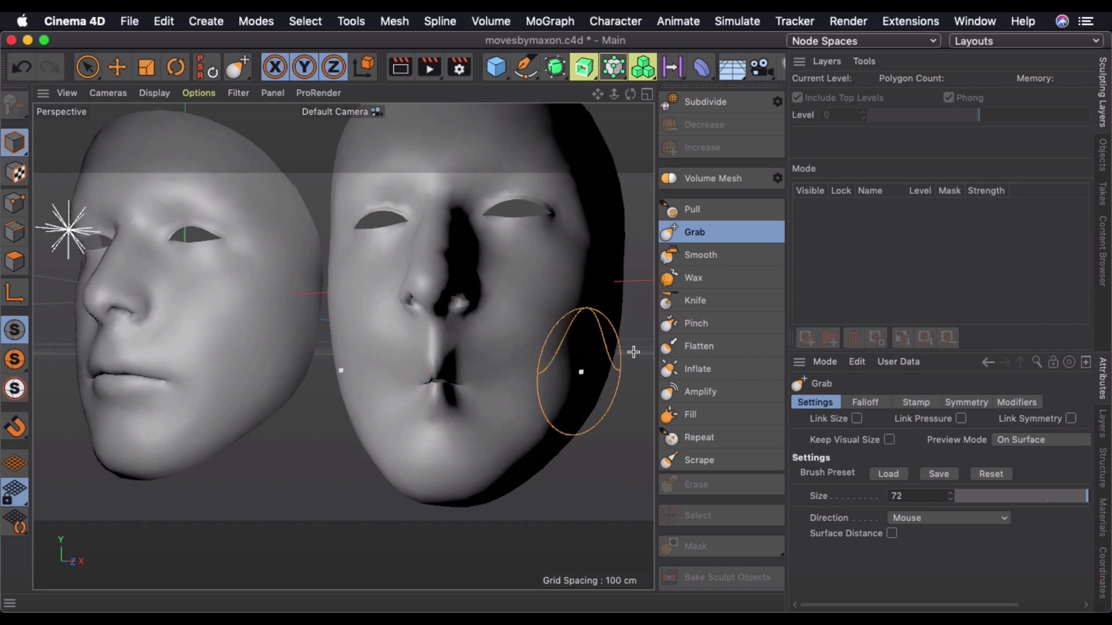
alt+drag(633, 353, 545, 349)
Return to the Startup layout, show the Polygon's Pose Morph tag and play the animation to check the sculpted pucker
click(981, 40)
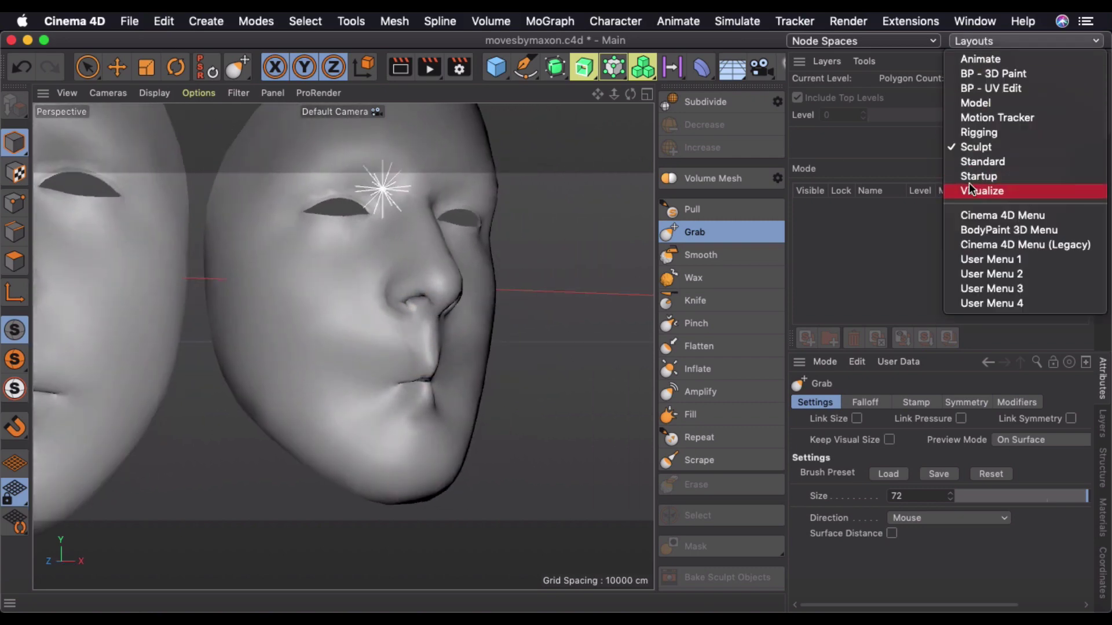
click(970, 185)
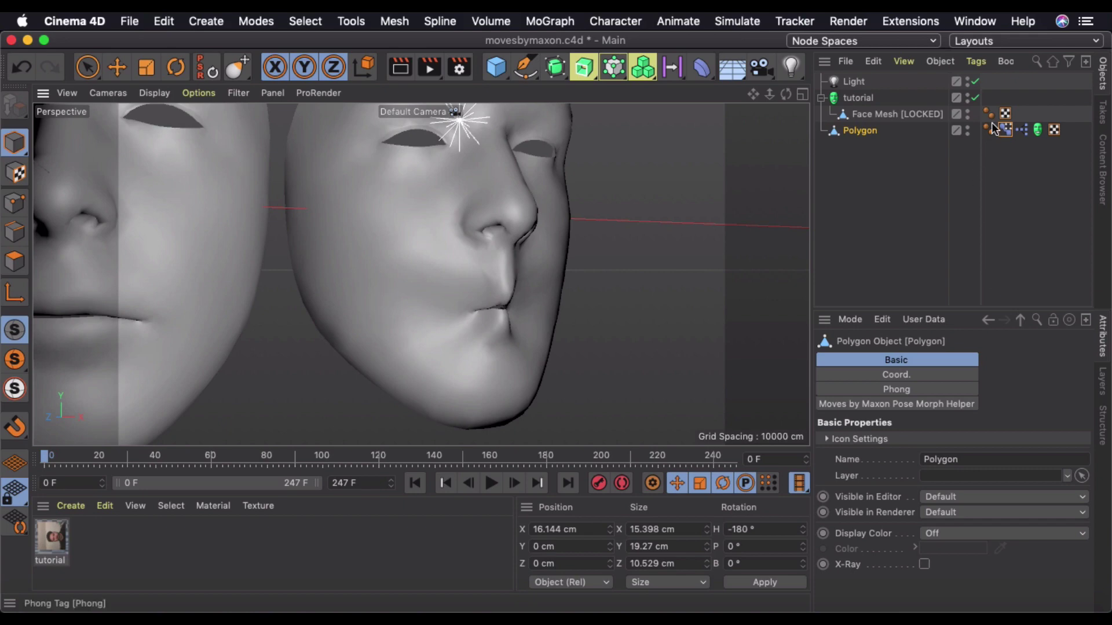
click(1004, 130)
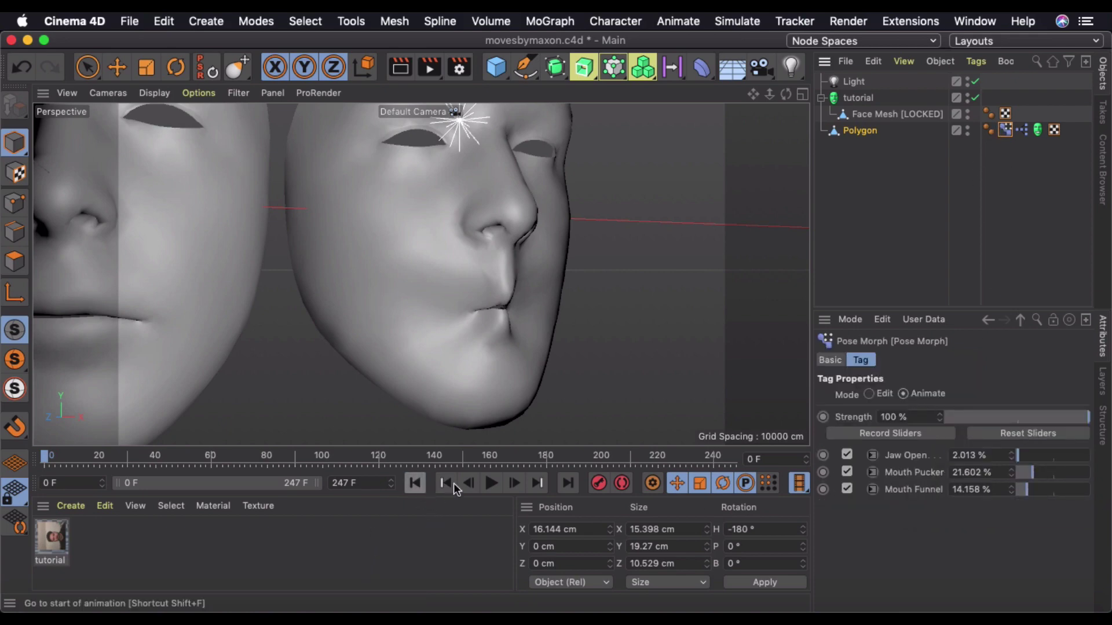
click(482, 483)
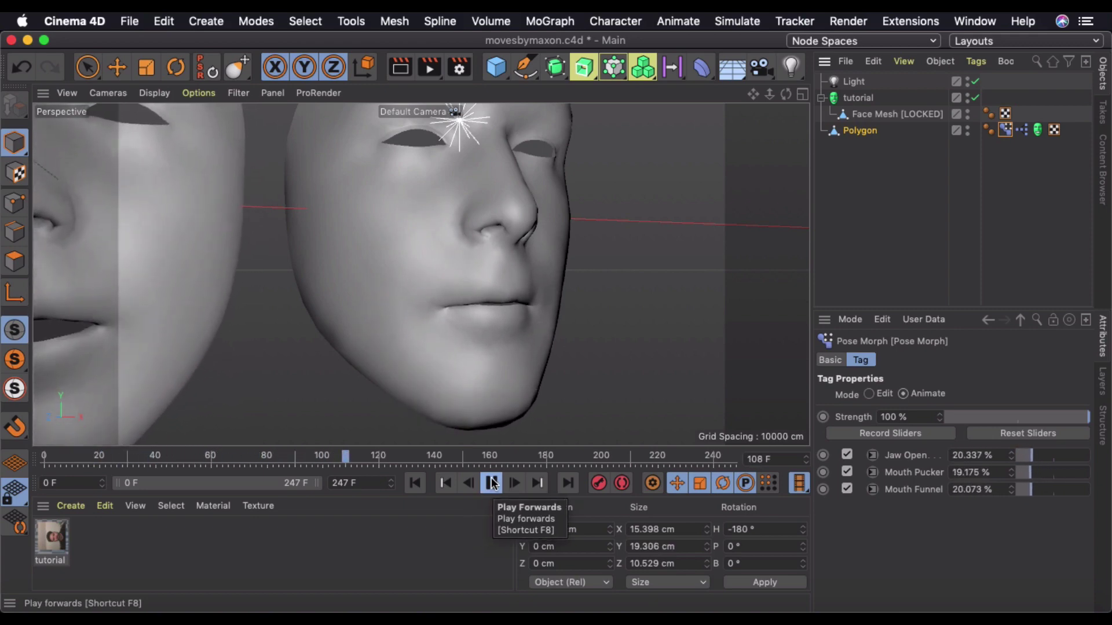
click(492, 483)
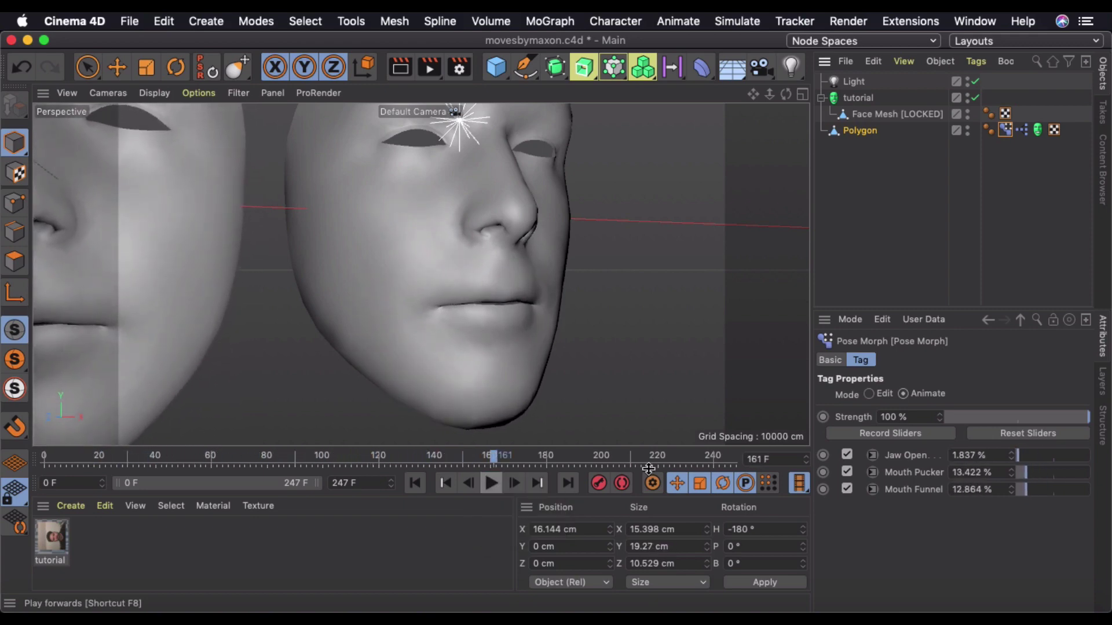
Try Edit mode on the Pose Morph tag and undo the last two changes
click(868, 394)
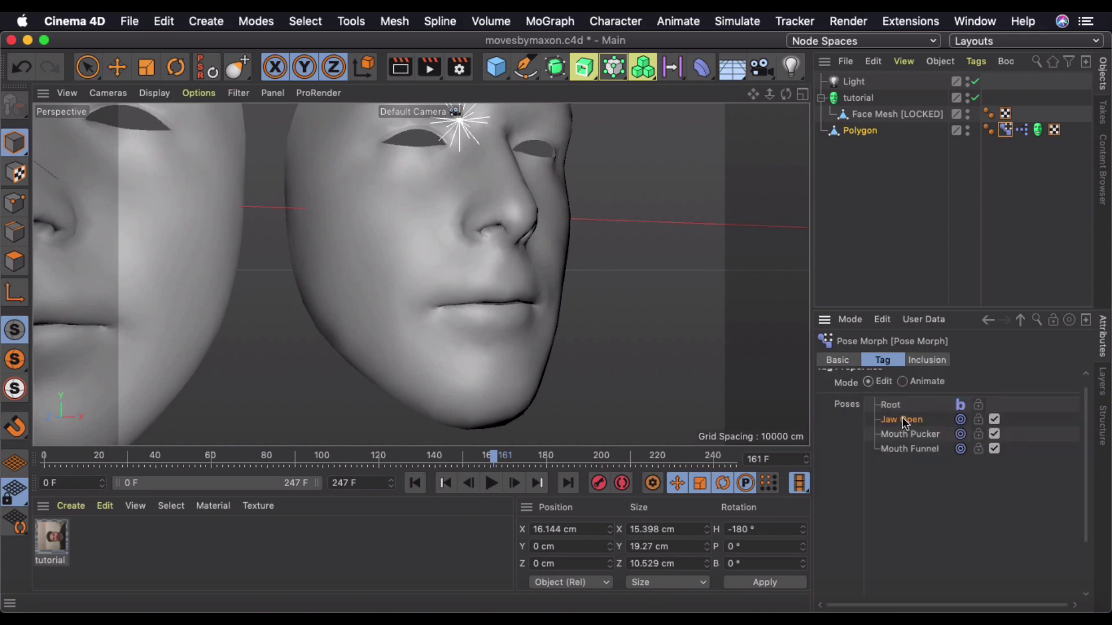
key(super+z)
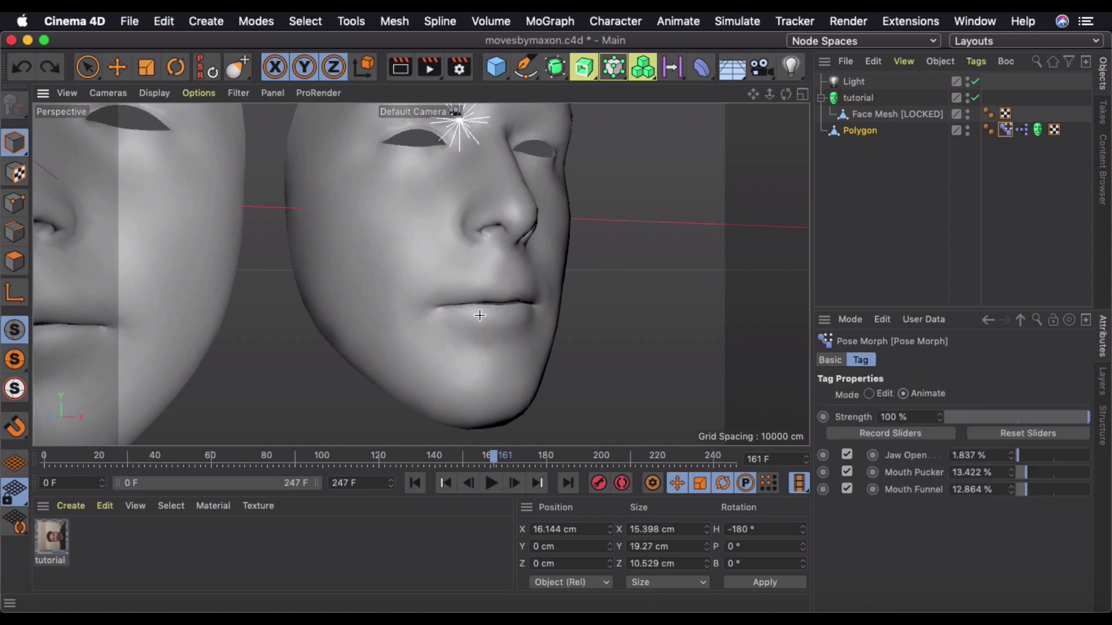
key(super+z)
Replay the animation from frame 0 to check how the Polygon face's mouth follows the pose strengths
click(446, 483)
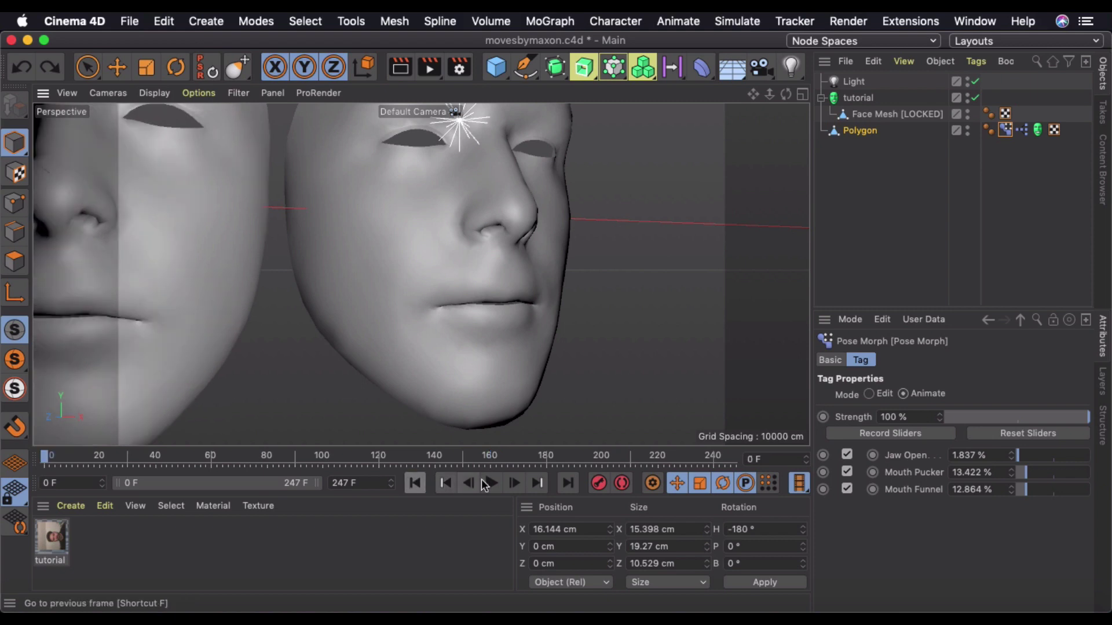
click(491, 483)
click(491, 483)
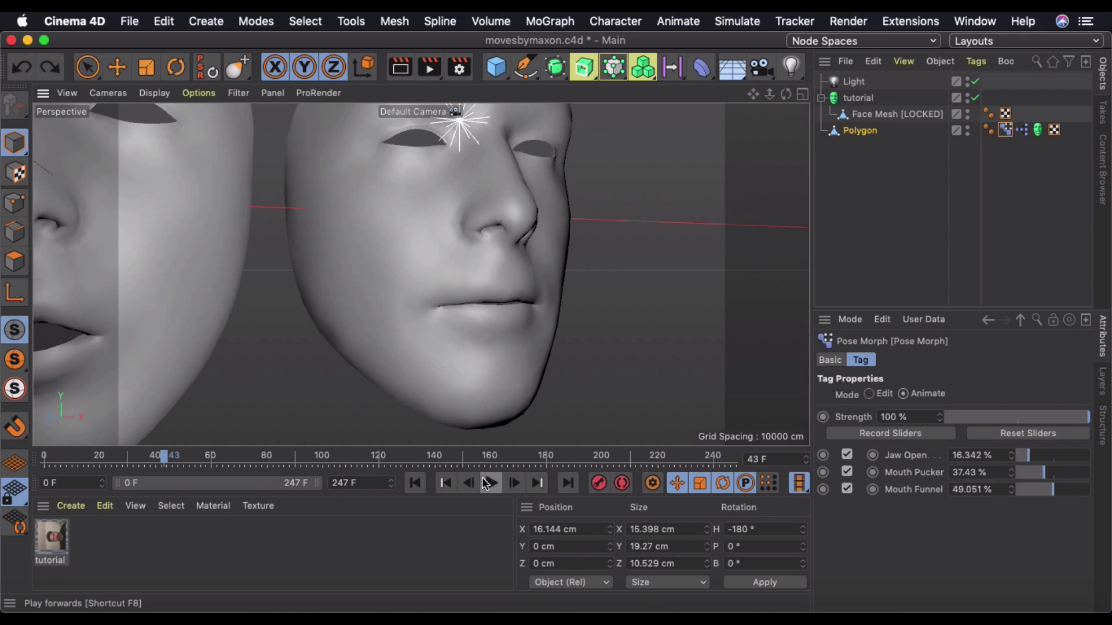
click(414, 483)
click(491, 483)
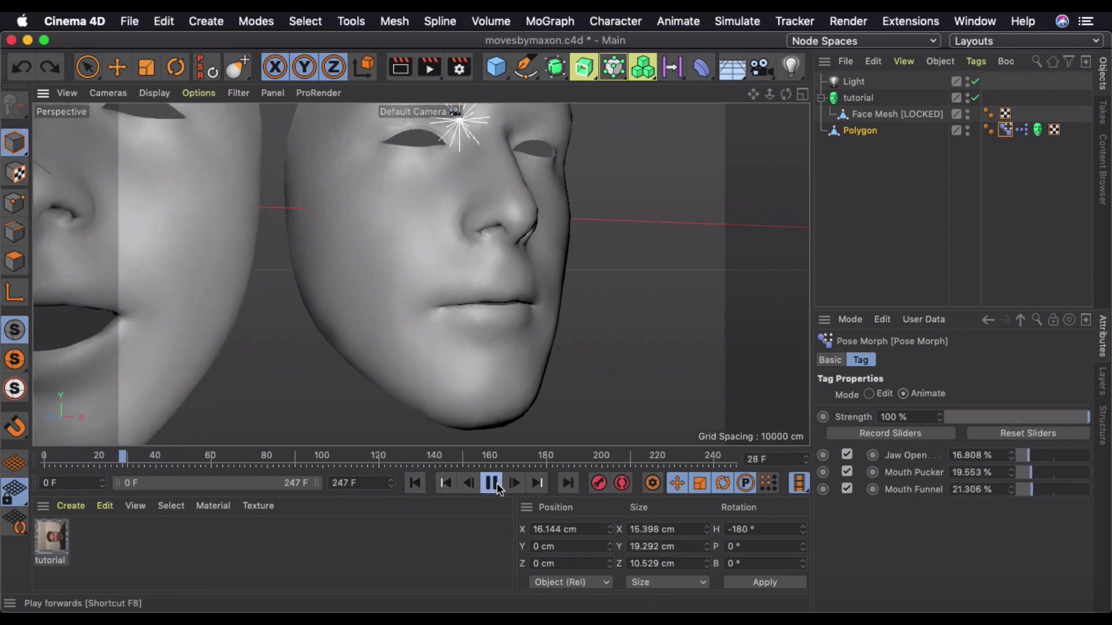
click(491, 483)
Undo the recent Pose Morph and sculpt changes further, replay the animation and rewind it to frame 0
click(870, 395)
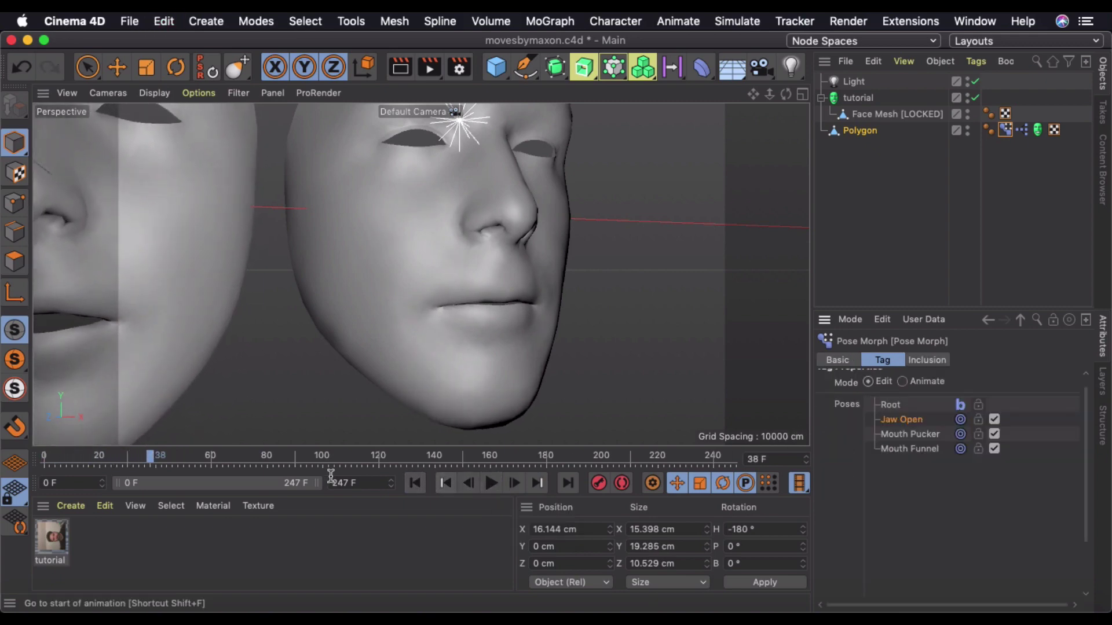
key(super+z)
key(super+z)
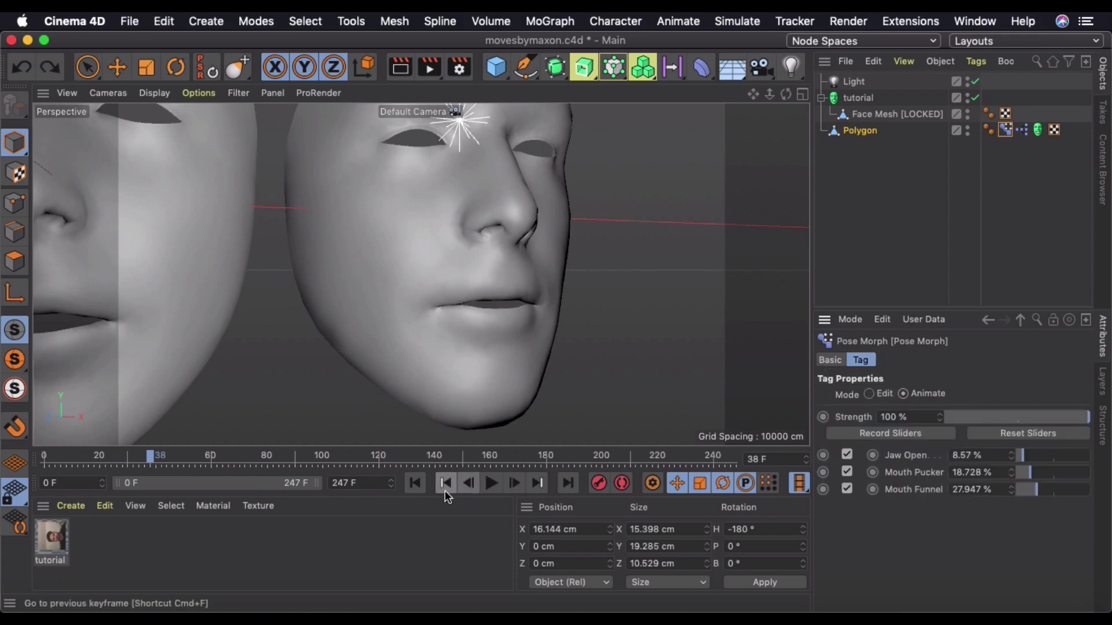
click(491, 483)
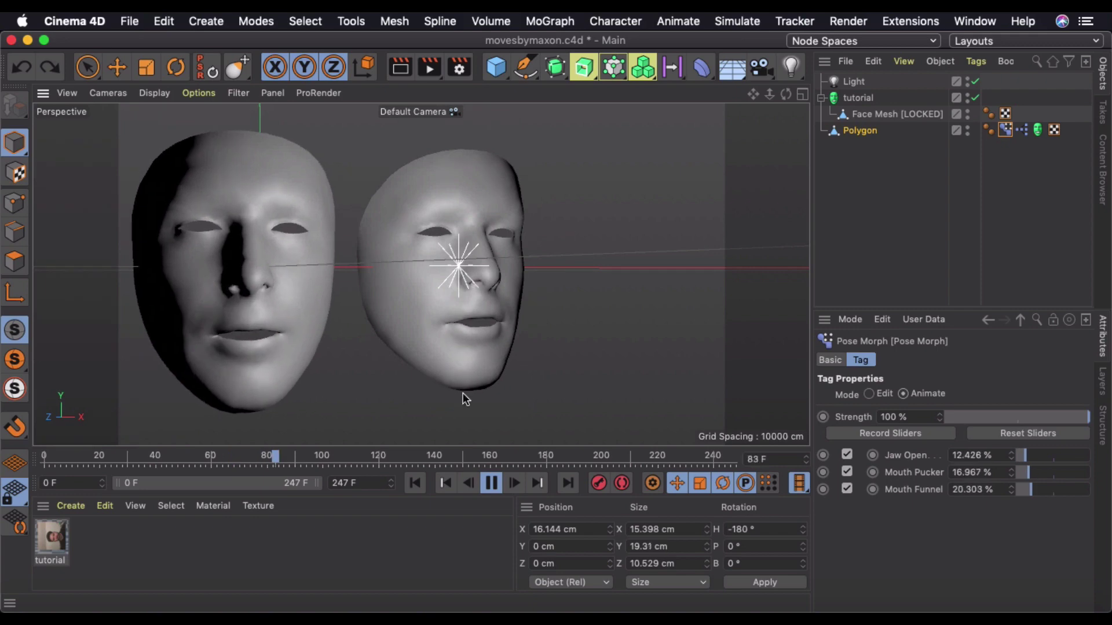
click(491, 483)
click(415, 482)
Set the Pose Morph tag to Edit mode and select the Mouth Pucker pose
click(869, 394)
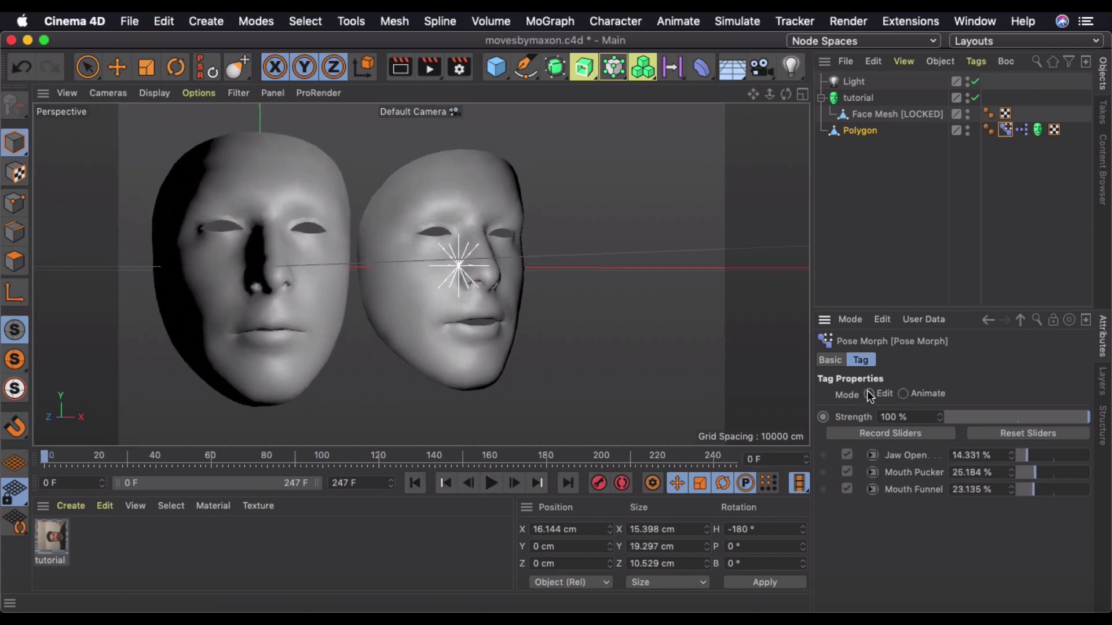
click(911, 431)
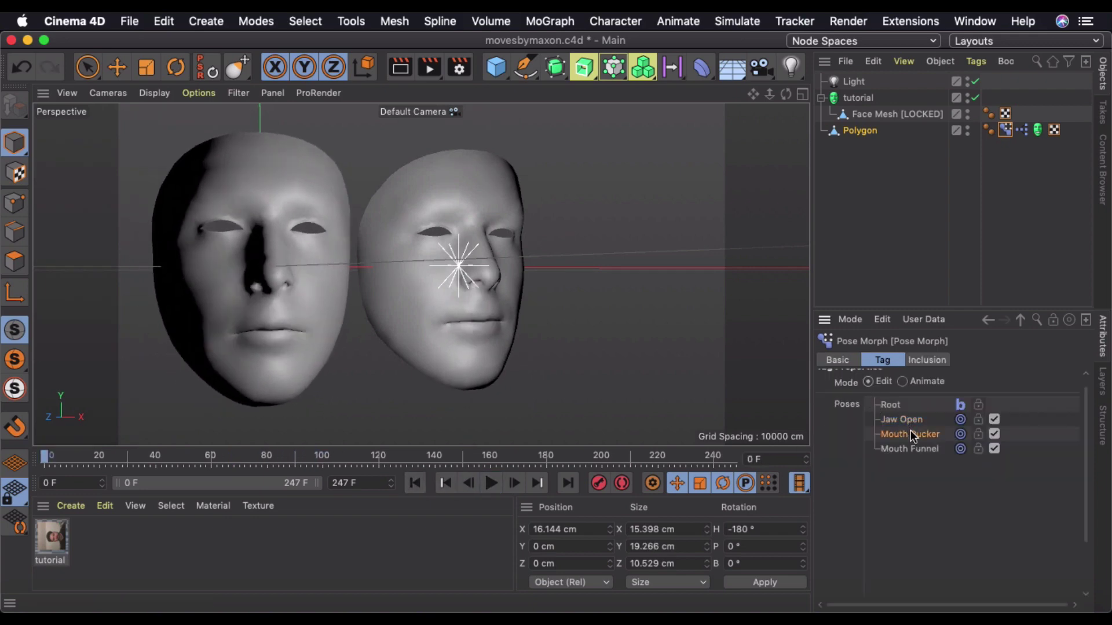
click(1001, 40)
click(979, 148)
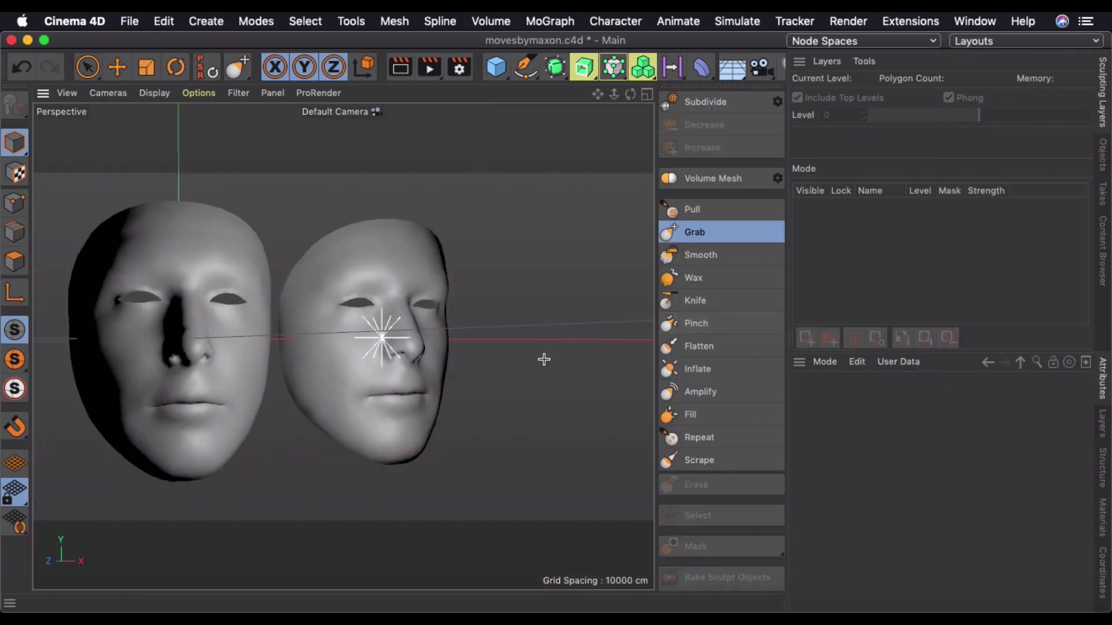
scroll(464, 389, up, 10)
mouse_move(304, 401)
alt+mouse_down()
mouse_move(293, 385)
mouse_move(322, 399)
alt+mouse_up()
click(1001, 42)
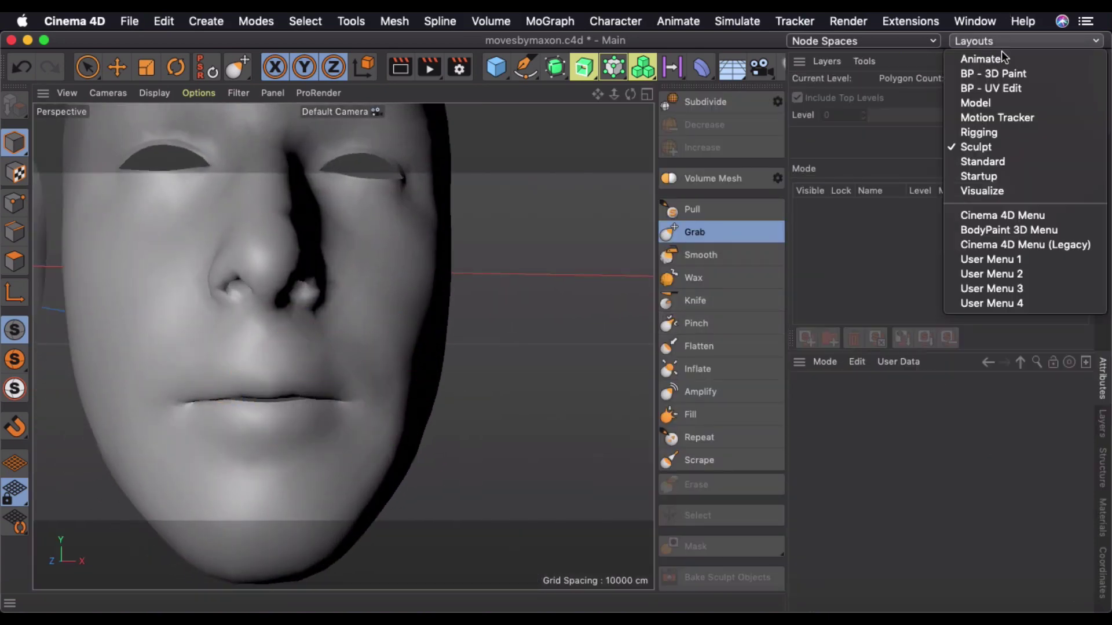
click(979, 176)
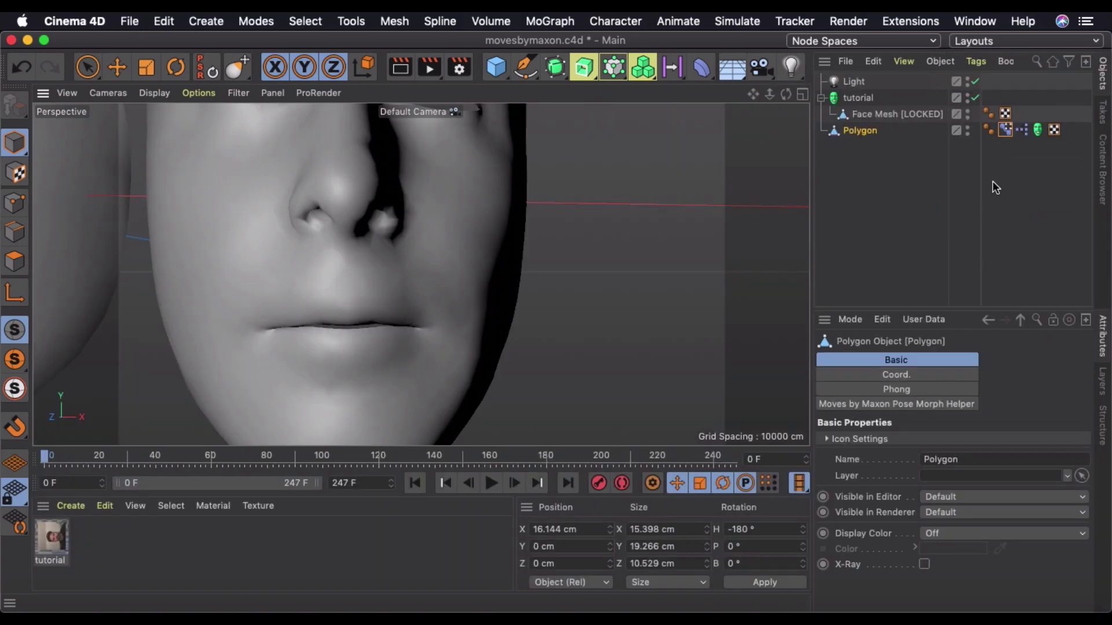
Set the Pose Morph tag to Animate mode and Grab-sculpt the Polygon face's lips inward into a pucker using the Sculpt layout
click(1006, 130)
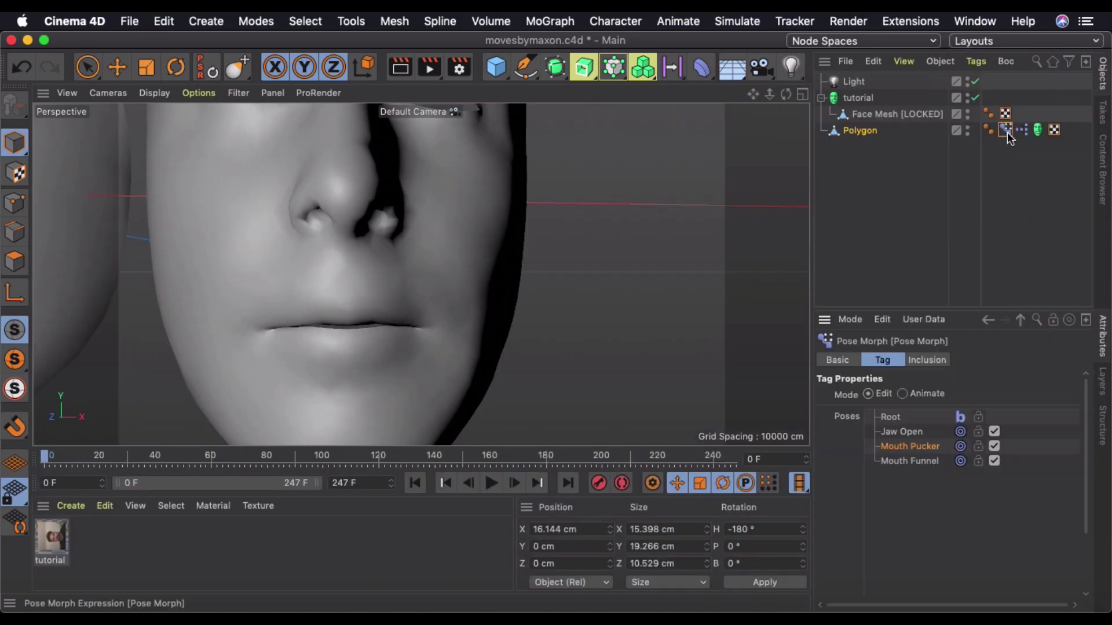
click(902, 394)
click(992, 39)
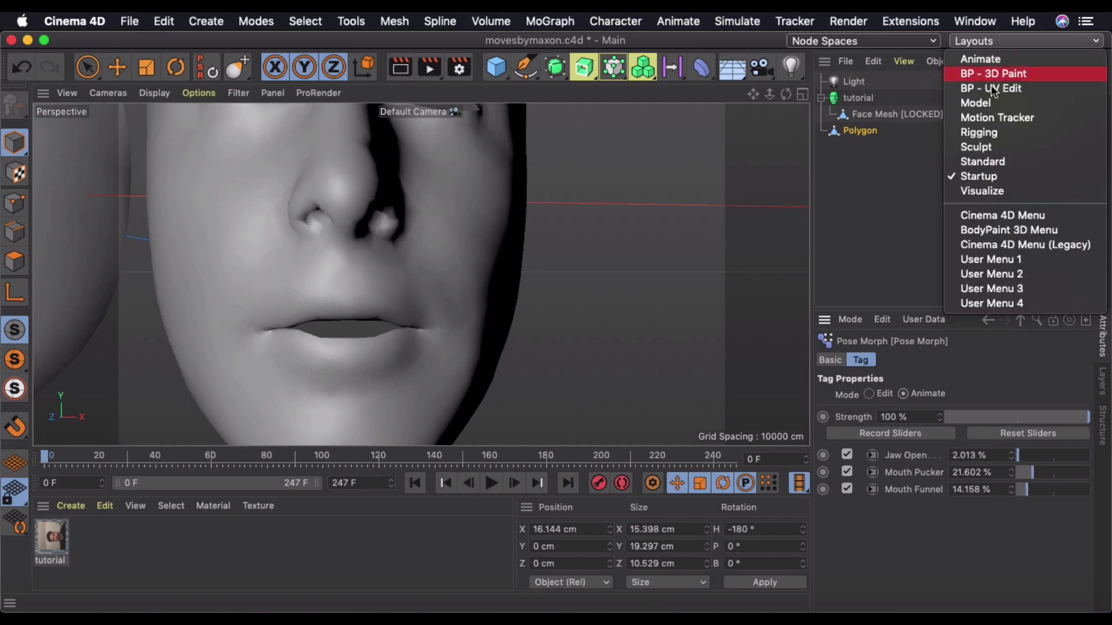
click(984, 147)
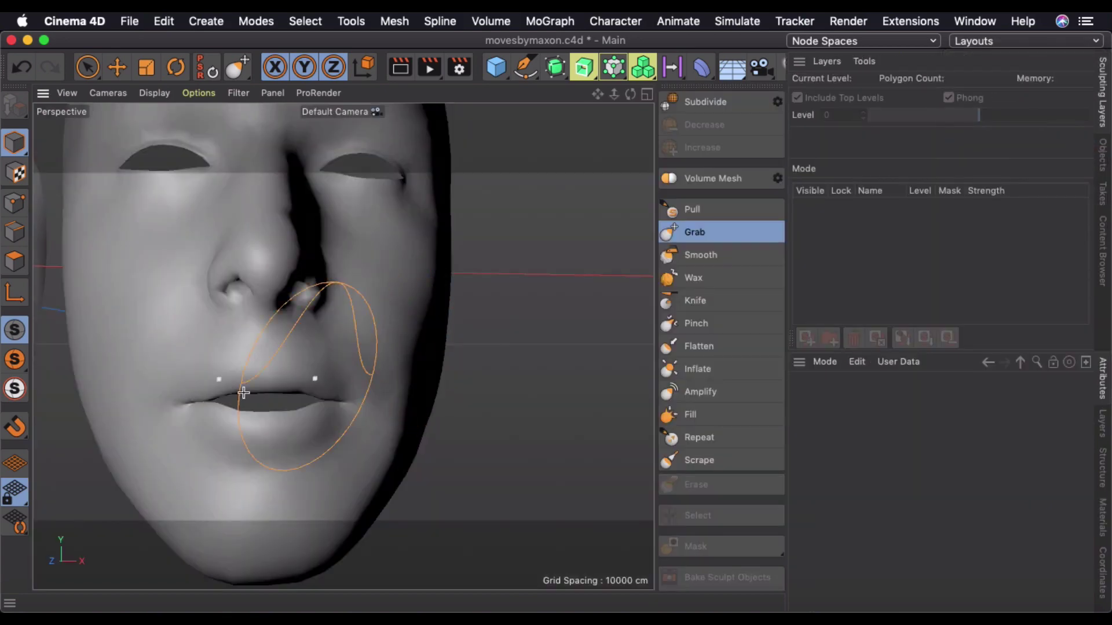
mouse_move(293, 387)
mouse_down()
mouse_move(336, 386)
mouse_move(297, 387)
mouse_move(330, 402)
mouse_move(318, 404)
mouse_up()
click(1052, 40)
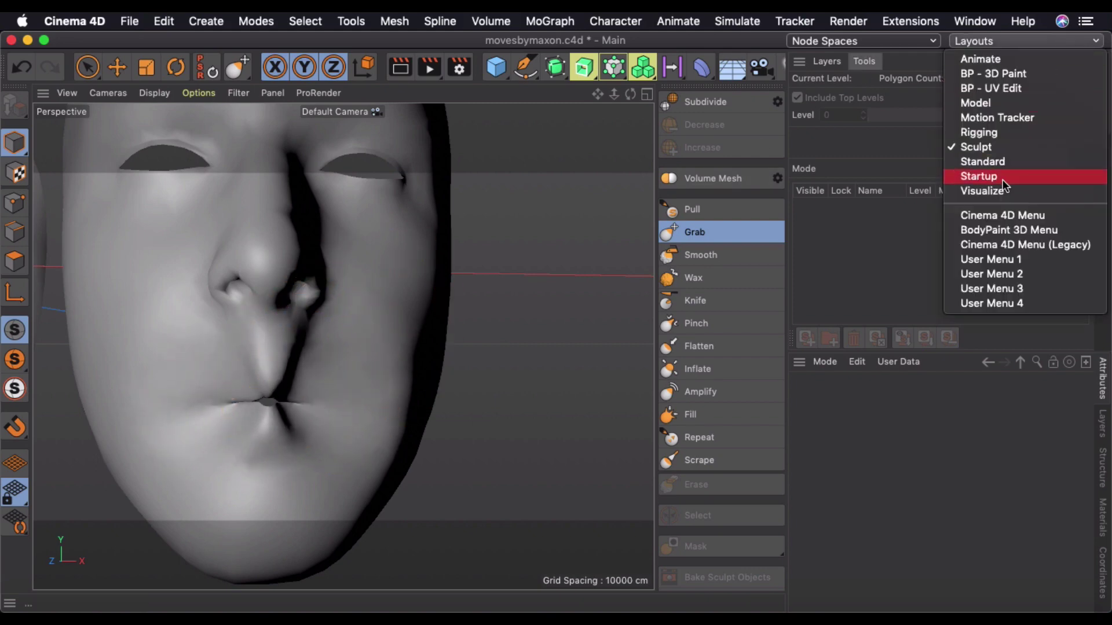
click(1002, 179)
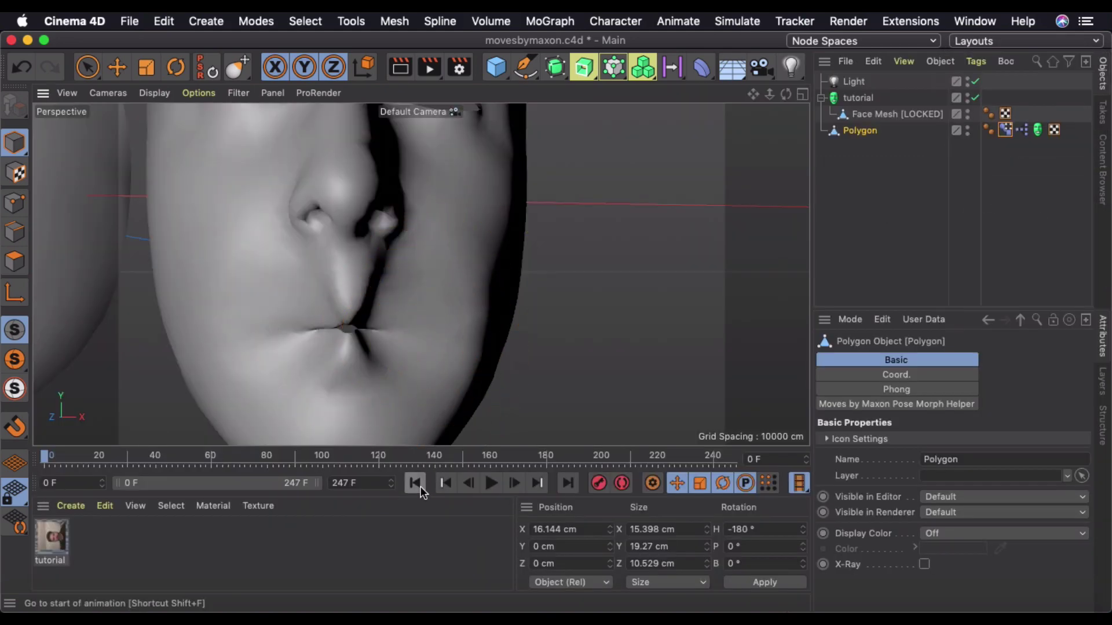
Play the animation with both faces in view to check how the Polygon face's mouth moves
scroll(422, 328, down, 4)
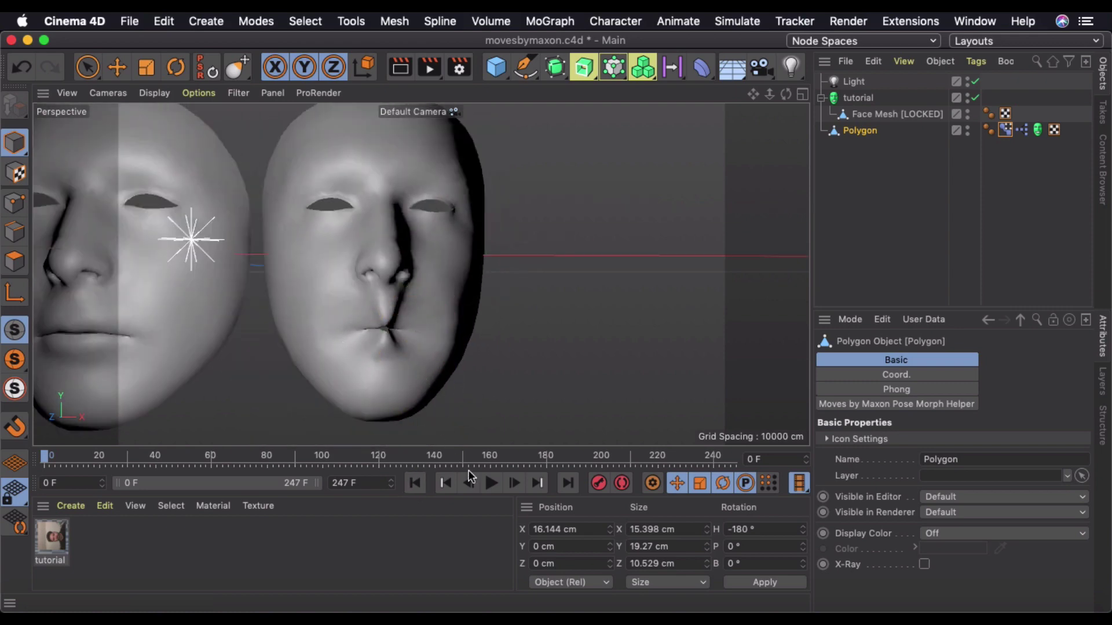
click(484, 483)
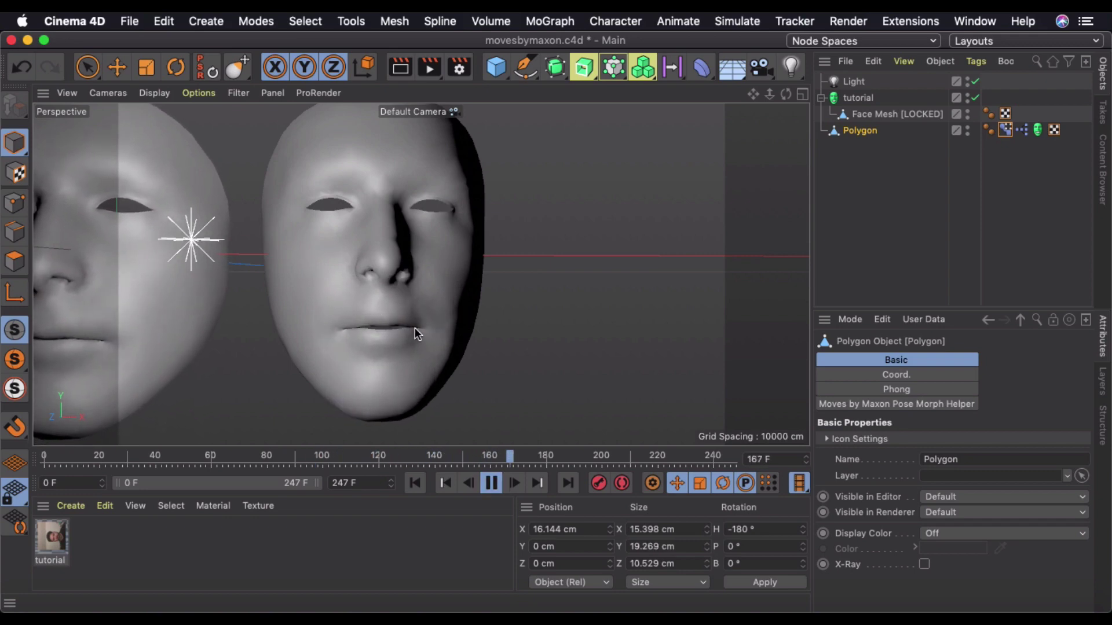
click(492, 482)
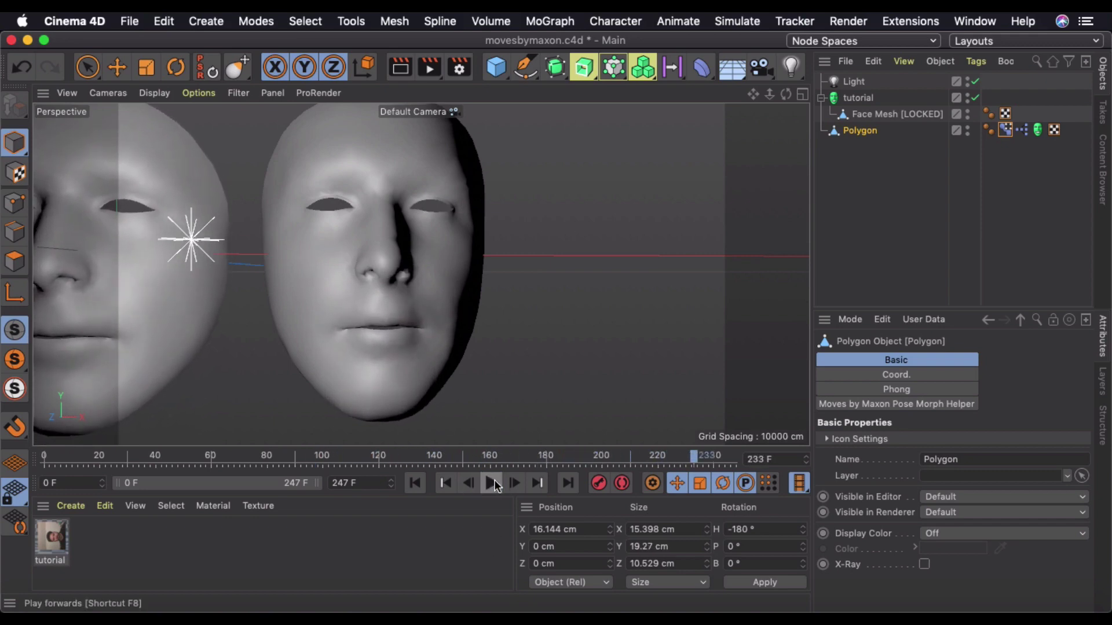
Review the Pose Morph Helper tag's properties and add the captured sound to the tutorial Face Capture object
click(1038, 130)
click(866, 361)
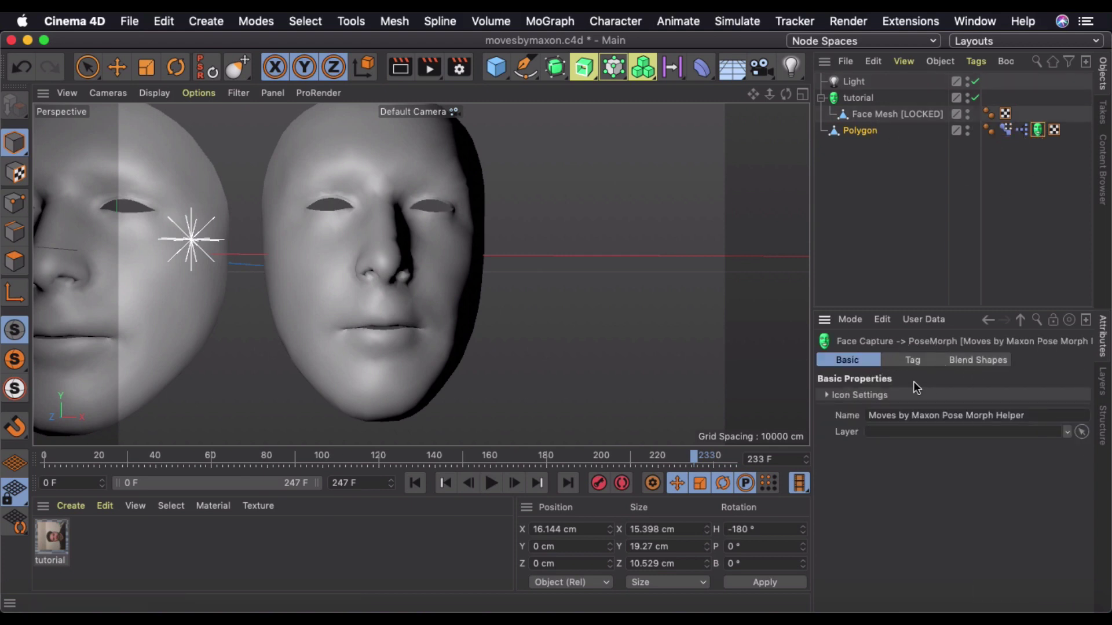
click(913, 361)
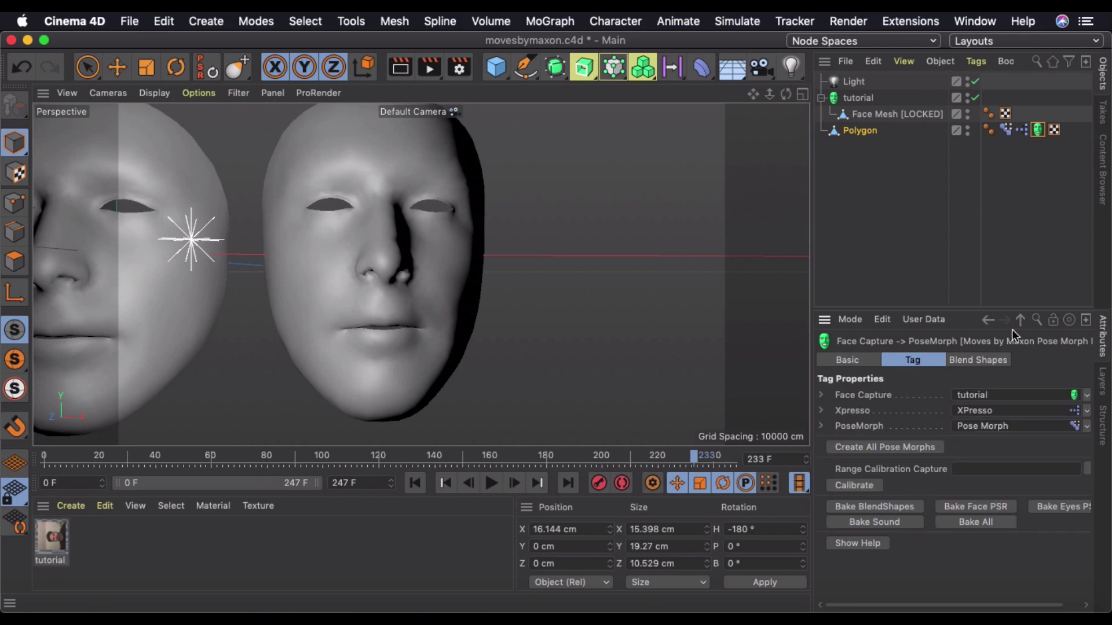
click(866, 97)
click(983, 361)
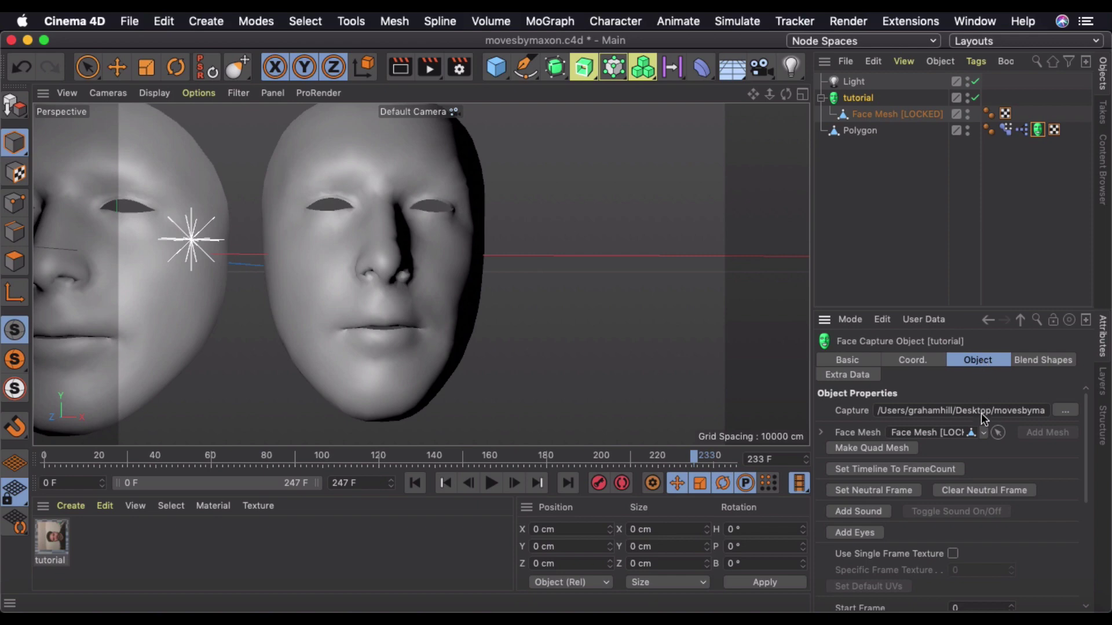
click(876, 509)
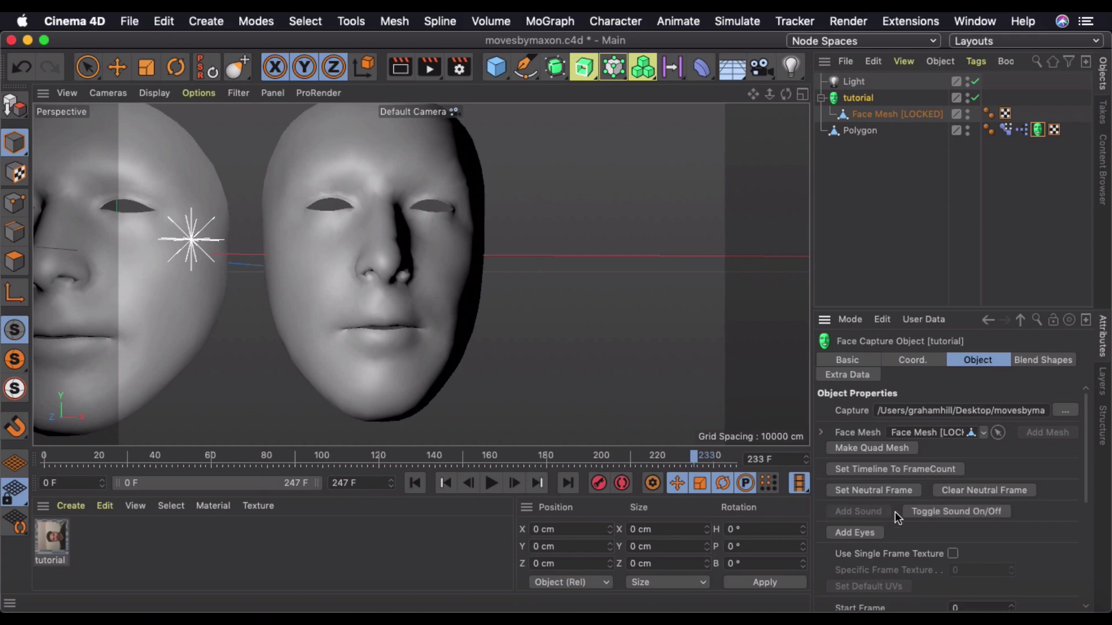
Play the animation to check the mouth movement against the added sound
click(446, 485)
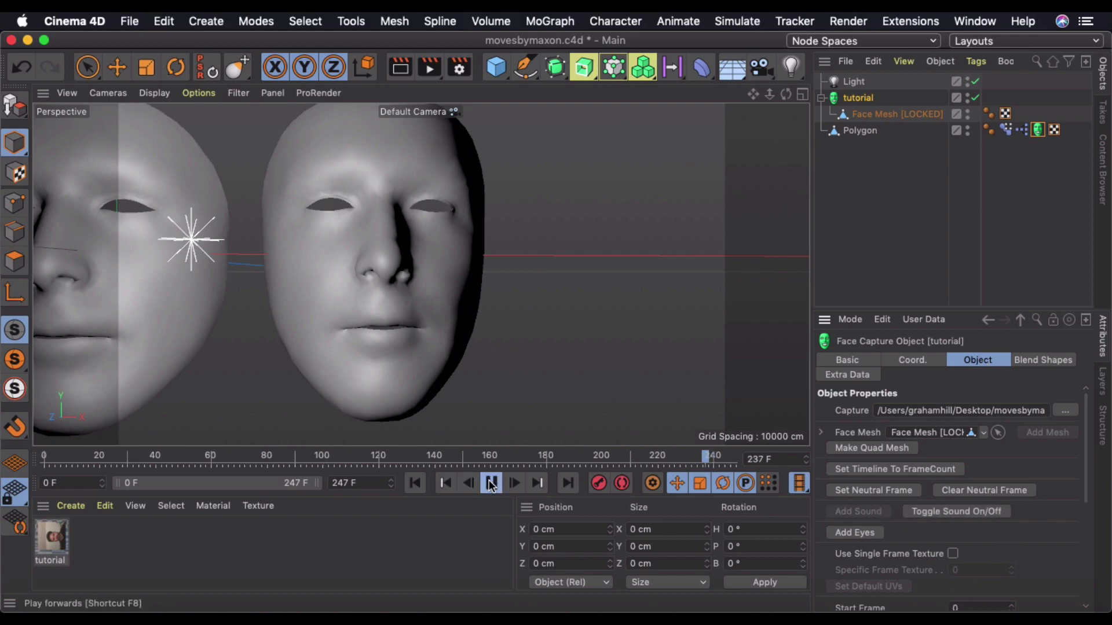
click(490, 484)
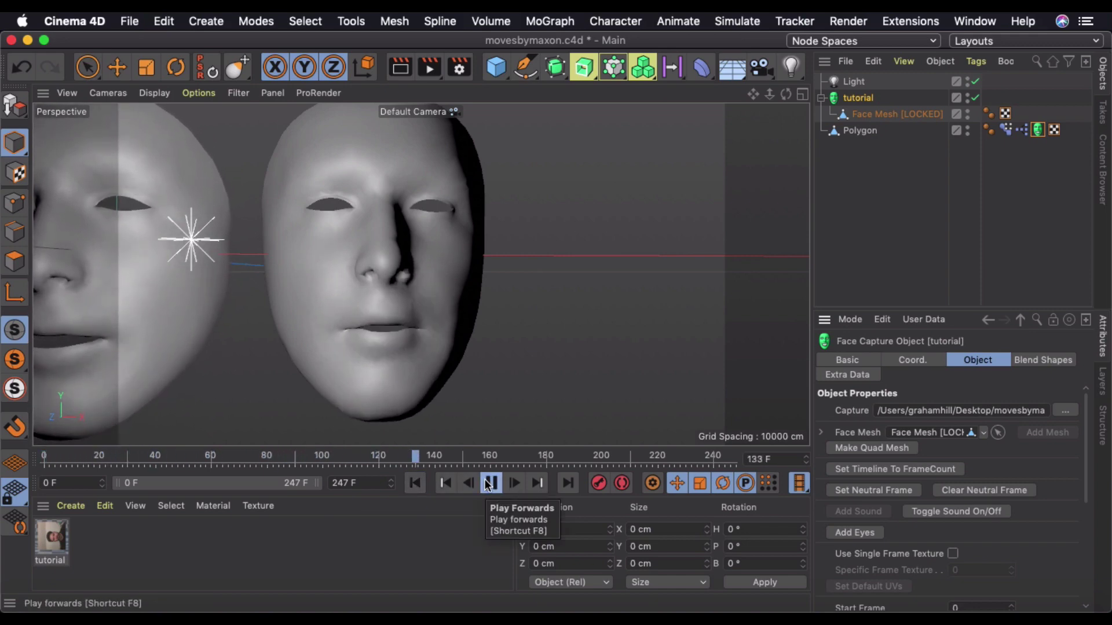
click(490, 484)
Compare the mouths of both faces at frame 141 and inspect the pose strengths on the Polygon's Pose Morph tag
scroll(353, 318, down, 3)
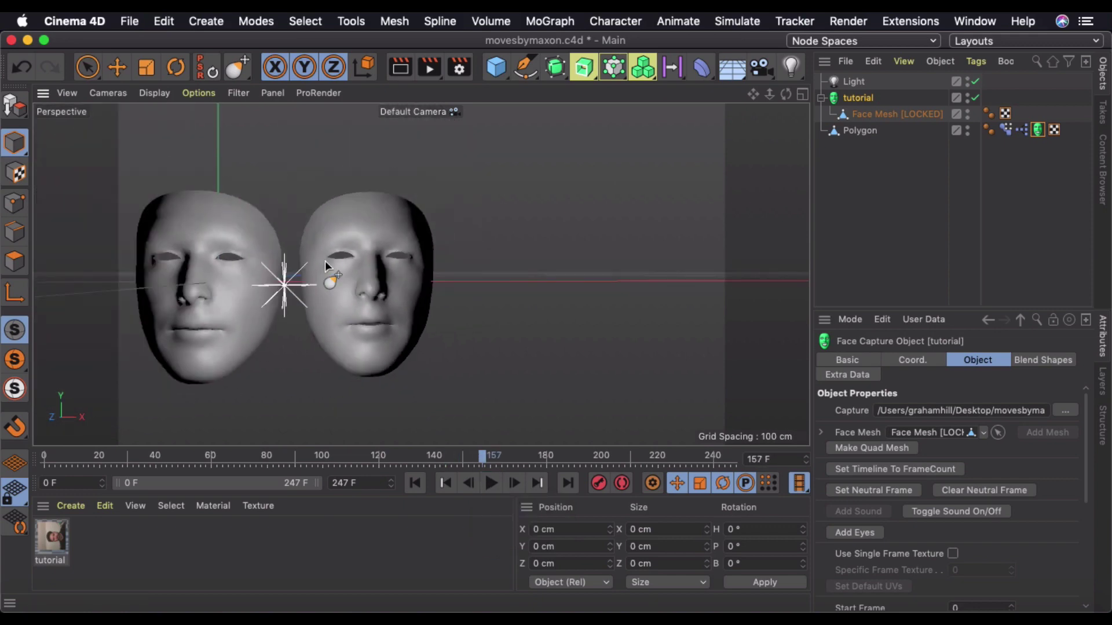
click(122, 65)
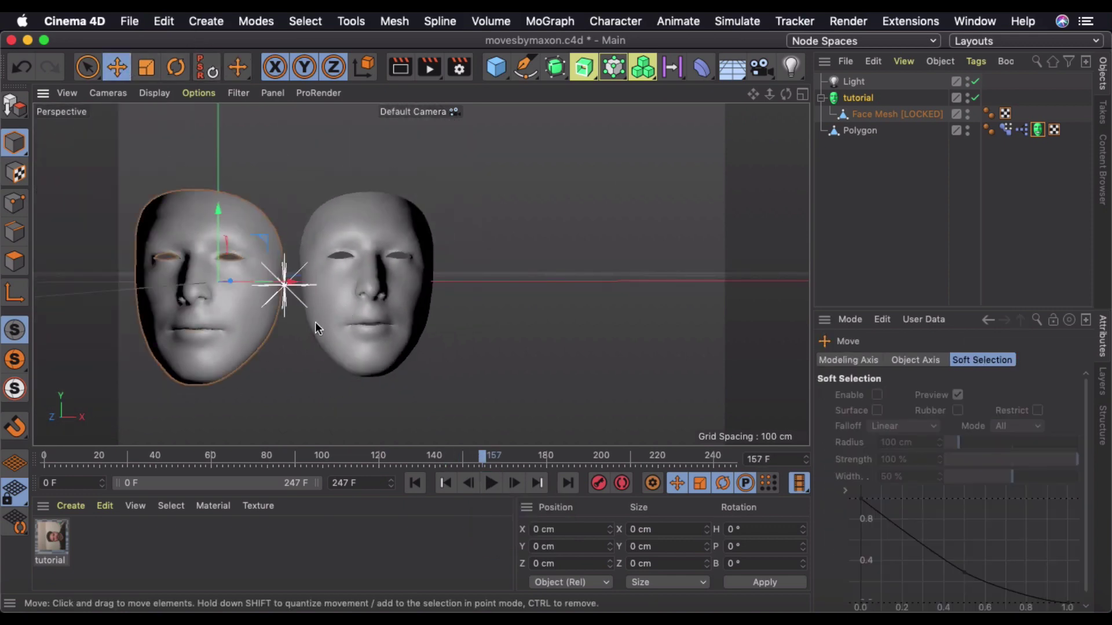
alt+middle_drag(315, 325, 363, 320)
drag(483, 458, 437, 461)
click(490, 484)
click(489, 484)
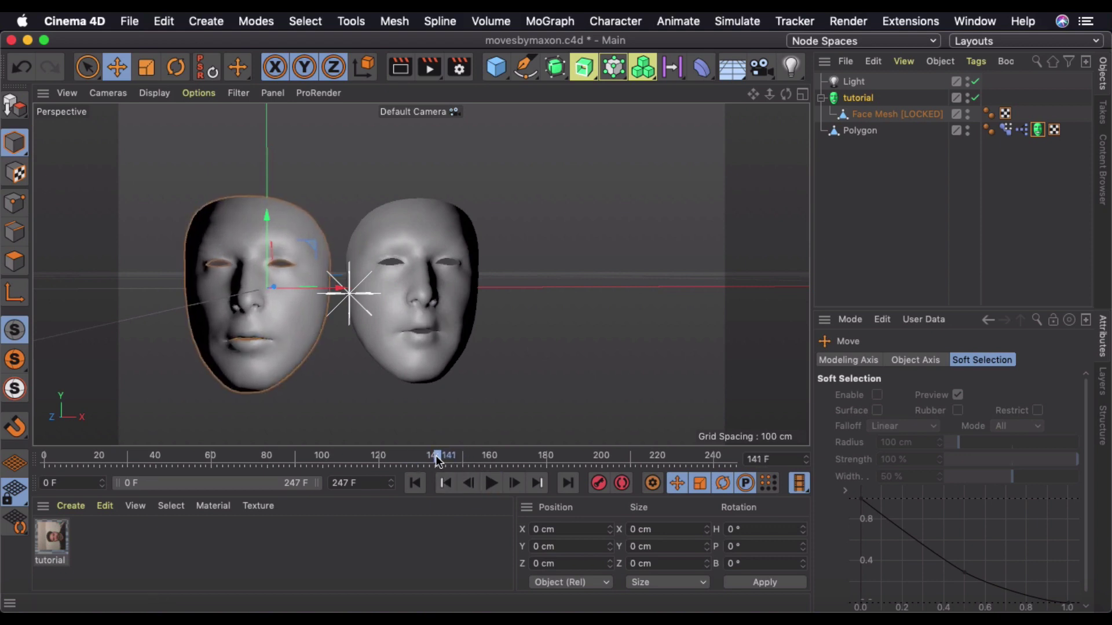
mouse_move(258, 342)
alt+mouse_down()
mouse_move(382, 330)
mouse_move(245, 322)
mouse_move(259, 337)
alt+mouse_up()
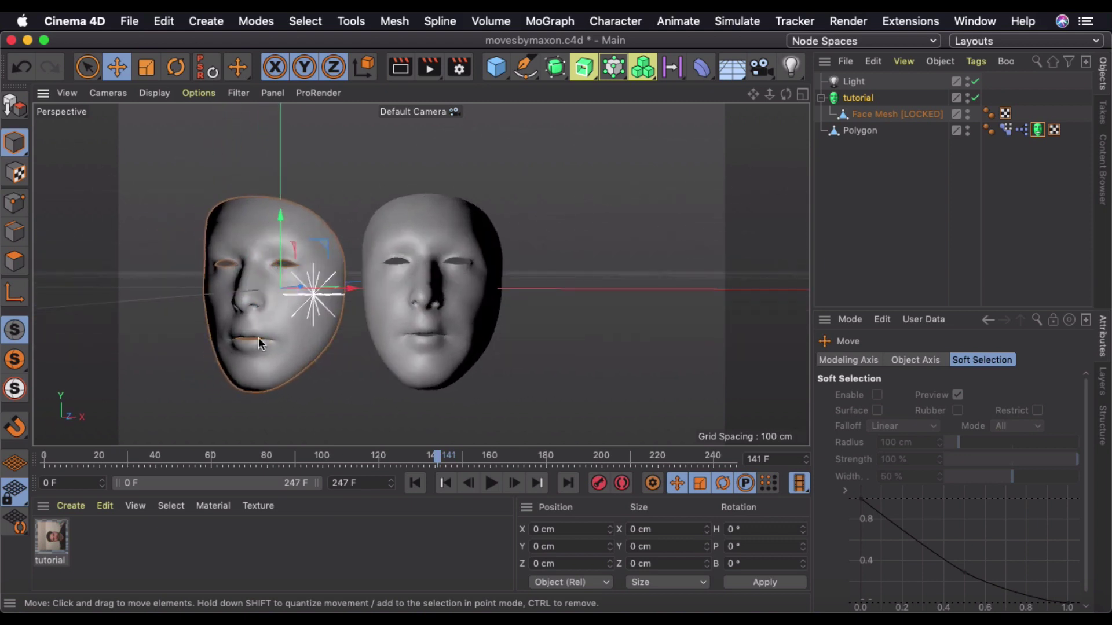
click(879, 130)
click(1005, 129)
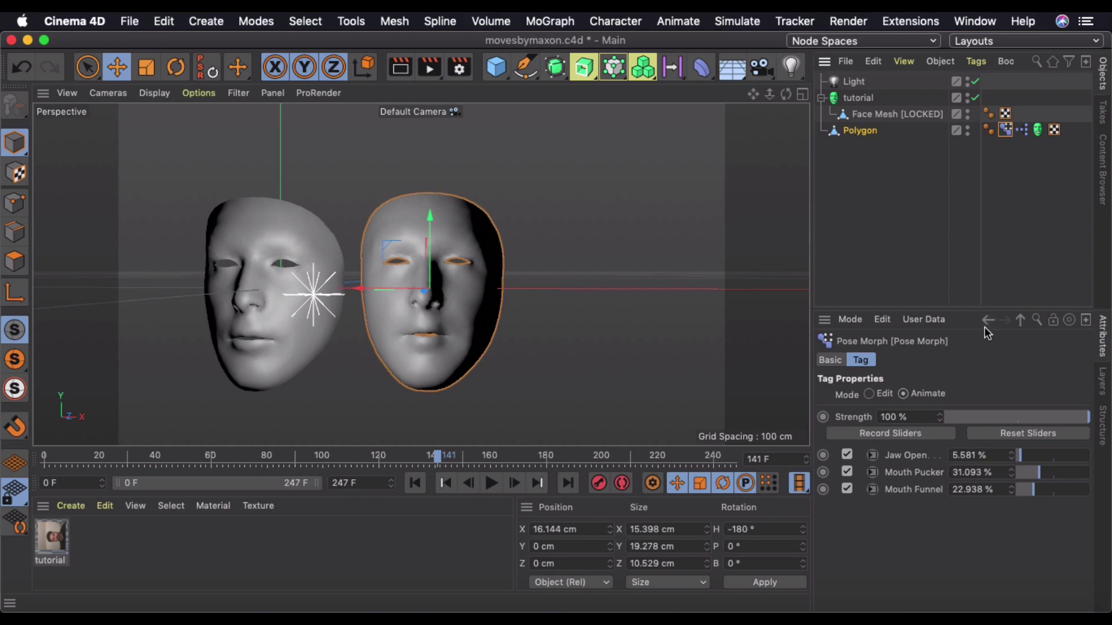
Examine the tutorial object's eye blend shapes around the blink at frame 86 and select Right Eye Blink
click(869, 97)
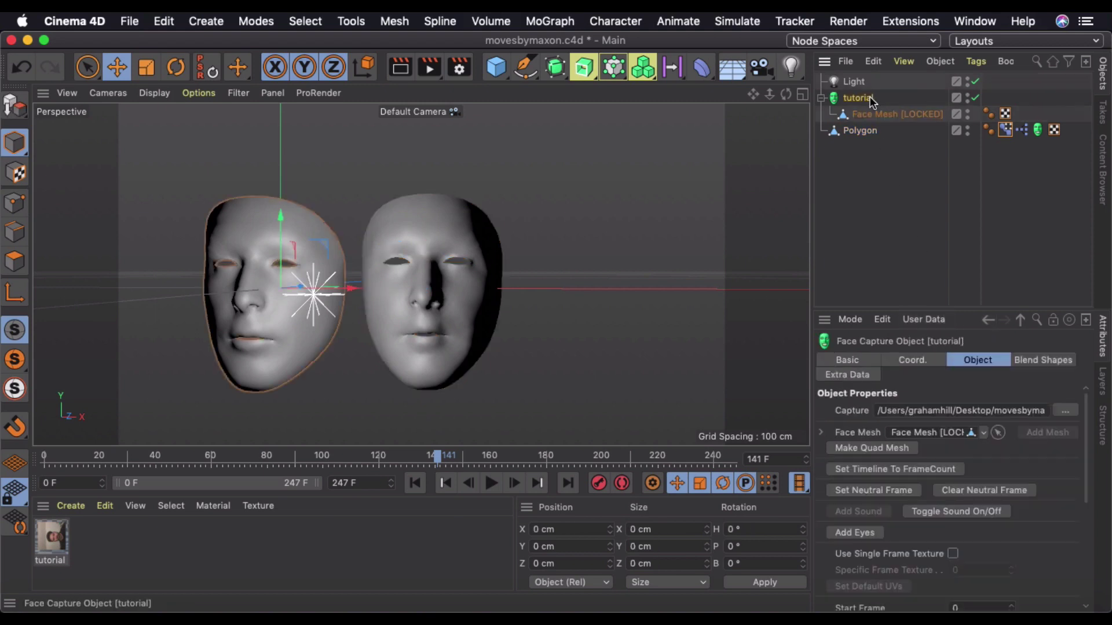
click(1053, 359)
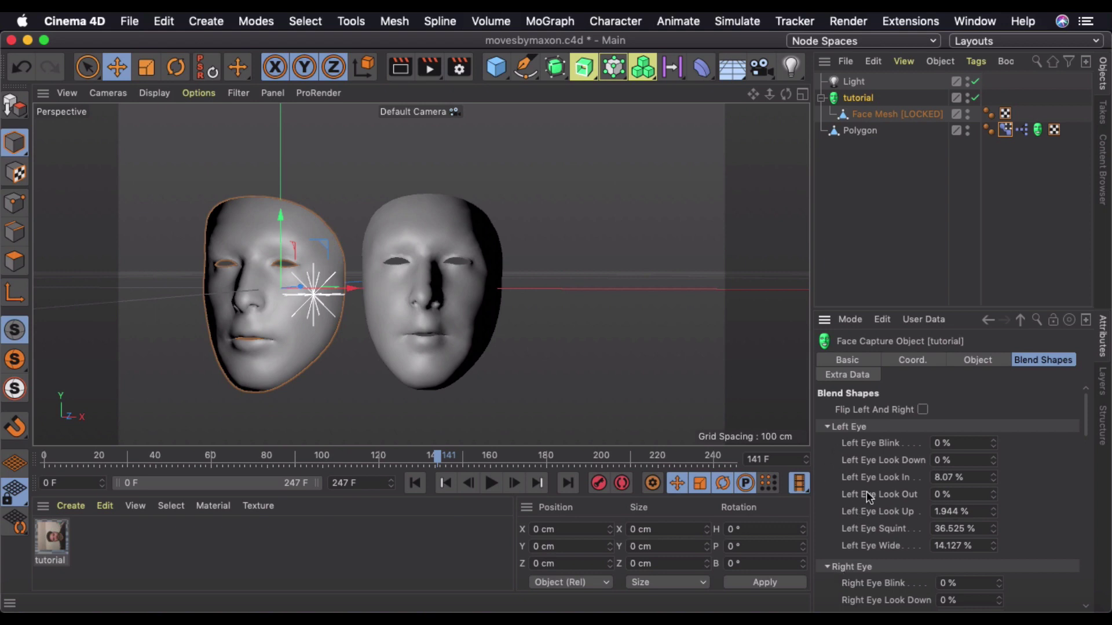
scroll(867, 491, down, 5)
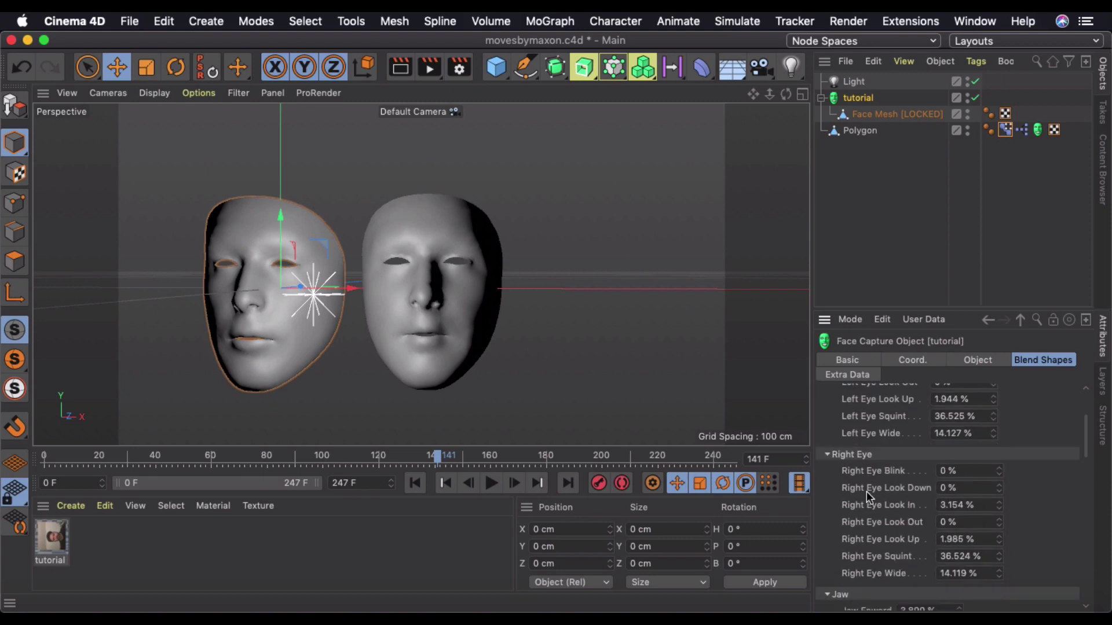
drag(99, 459, 289, 461)
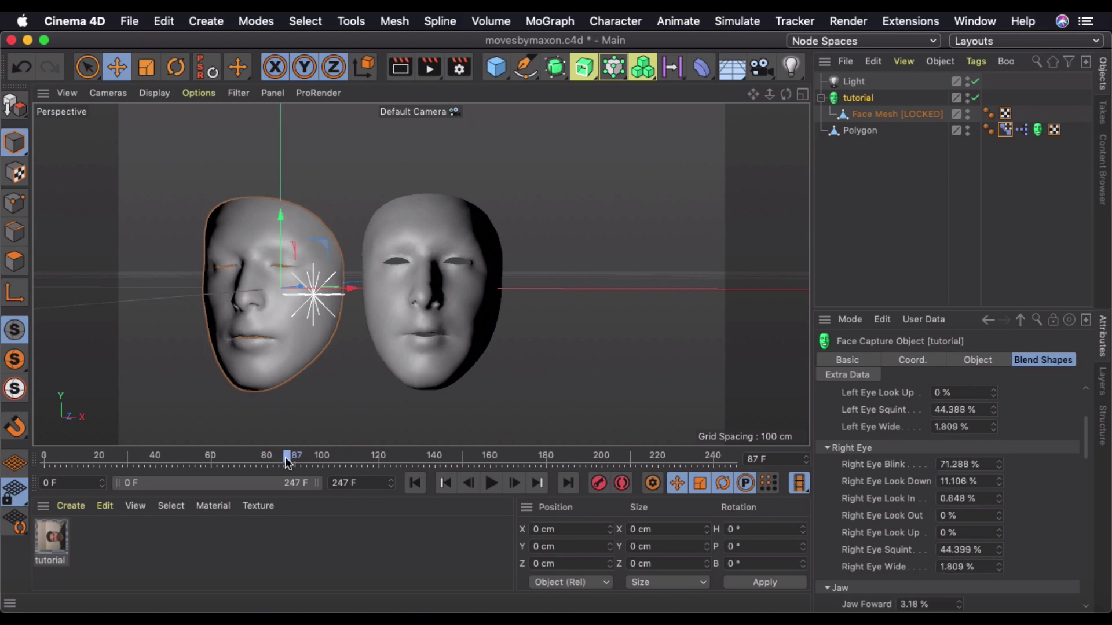
click(874, 463)
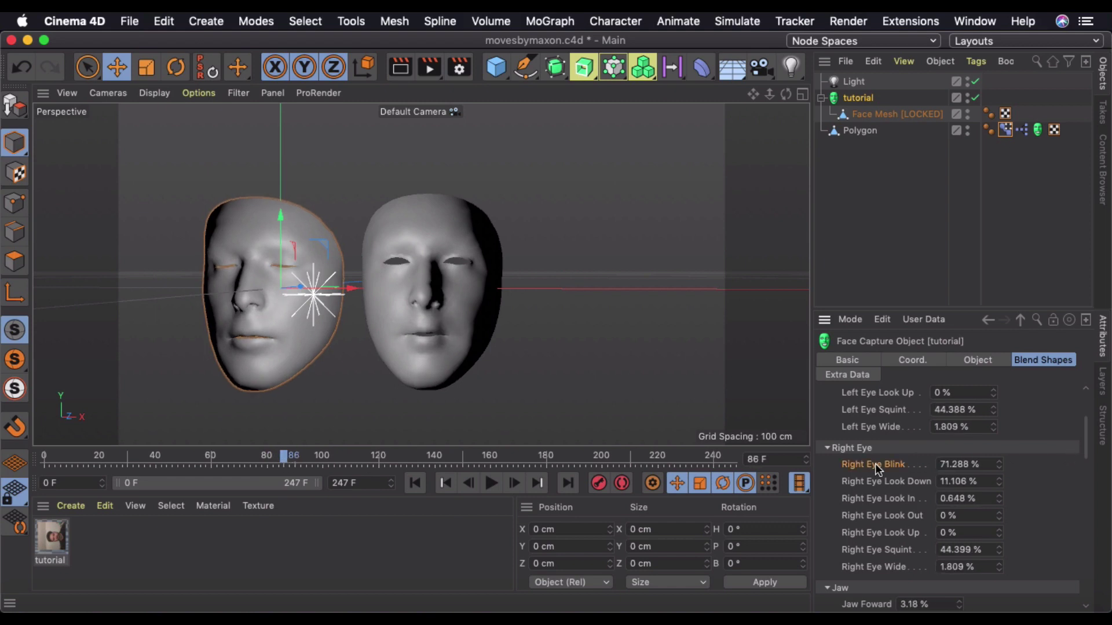